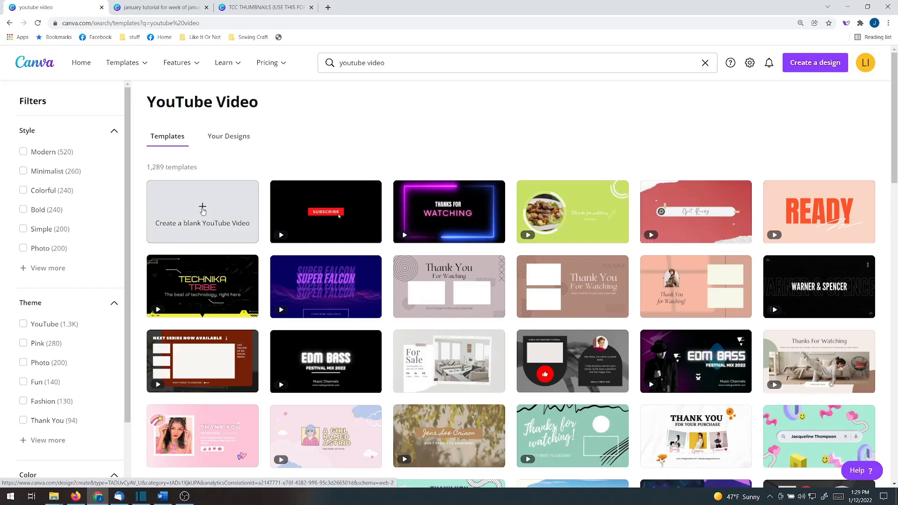
Create a blank YouTube Video design.
click(202, 211)
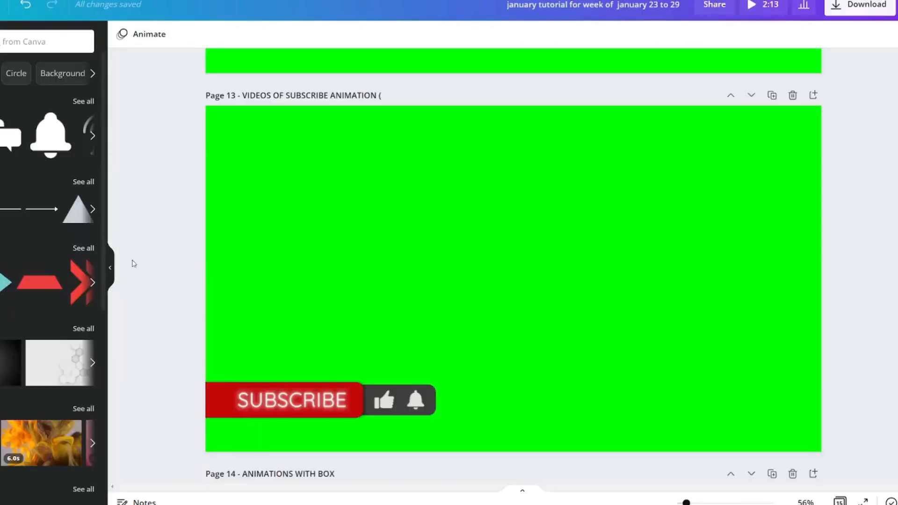
Review the finished animation examples on pages 13 to 15, playing the subscribe animation video on page 13.
scroll(141, 268, down, 2)
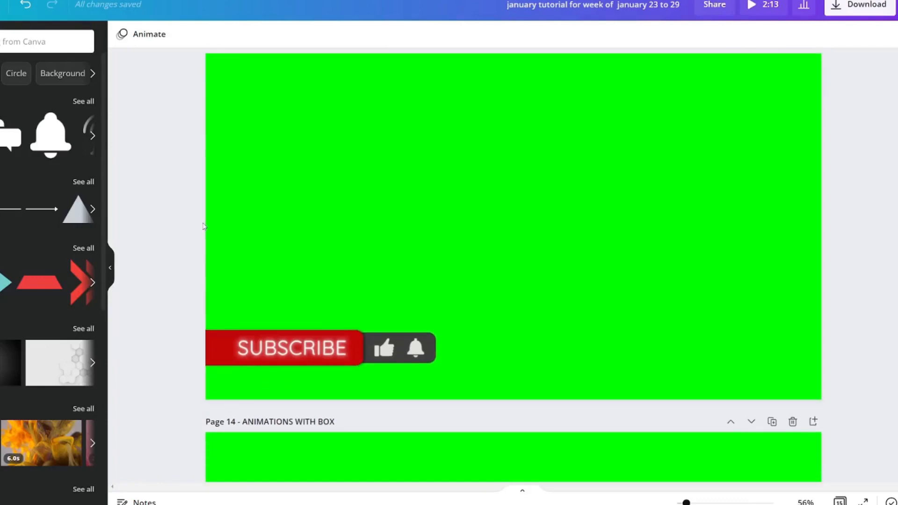
scroll(197, 234, up, 2)
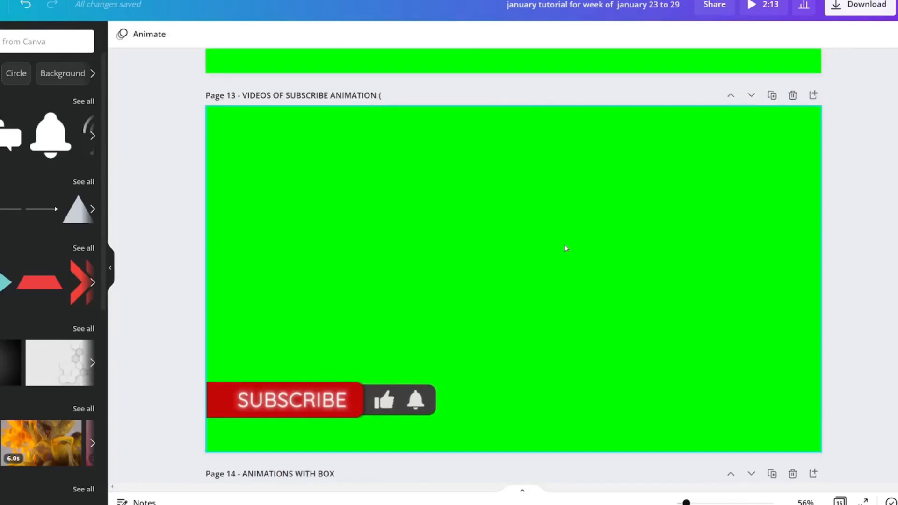
click(496, 271)
click(514, 280)
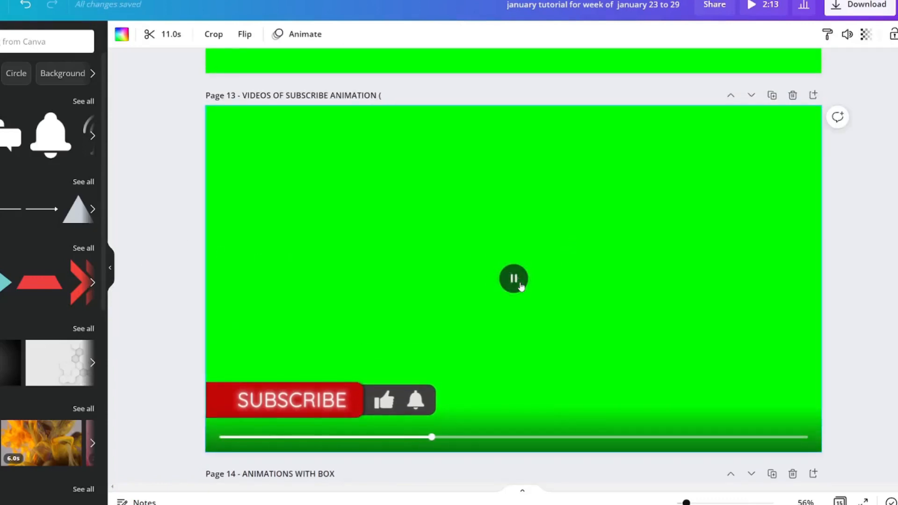
scroll(518, 283, down, 10)
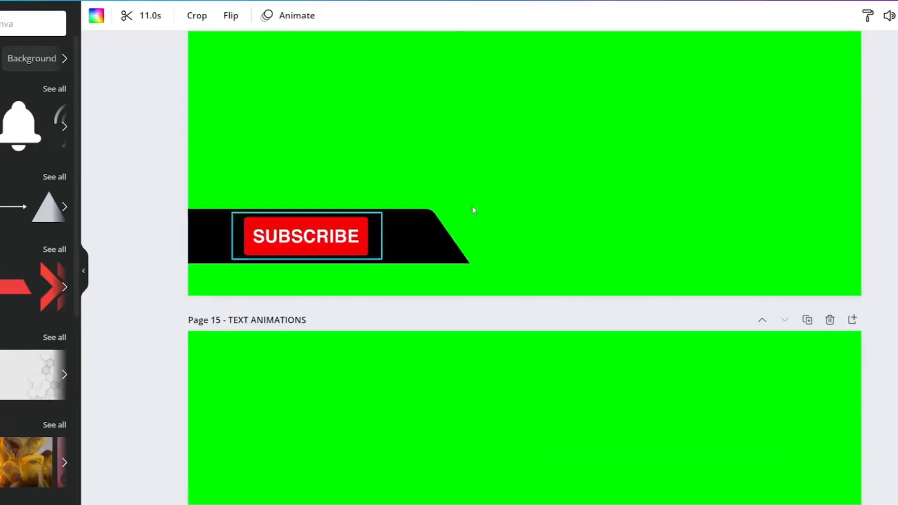
scroll(595, 223, up, 2)
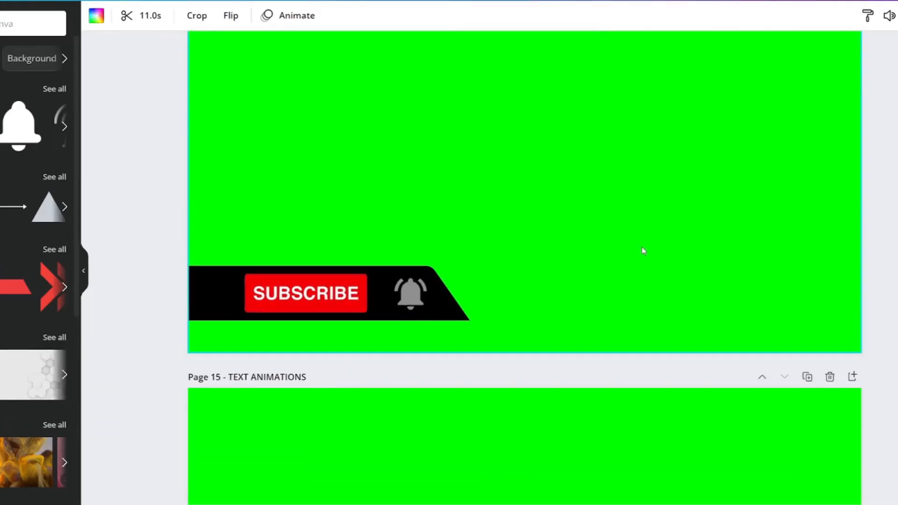
scroll(644, 251, down, 7)
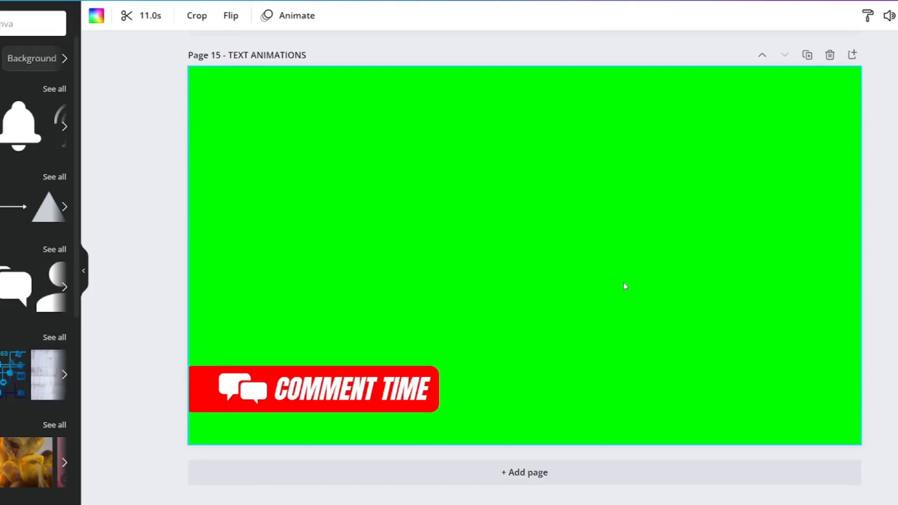
scroll(625, 286, up, 10)
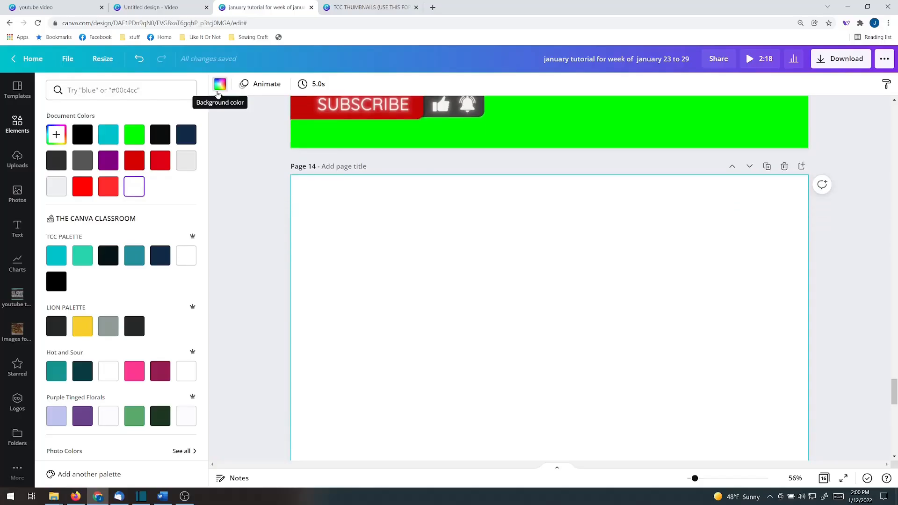
Find the colour LIME and apply #00ff00 as the background colour of blank page 14.
click(218, 89)
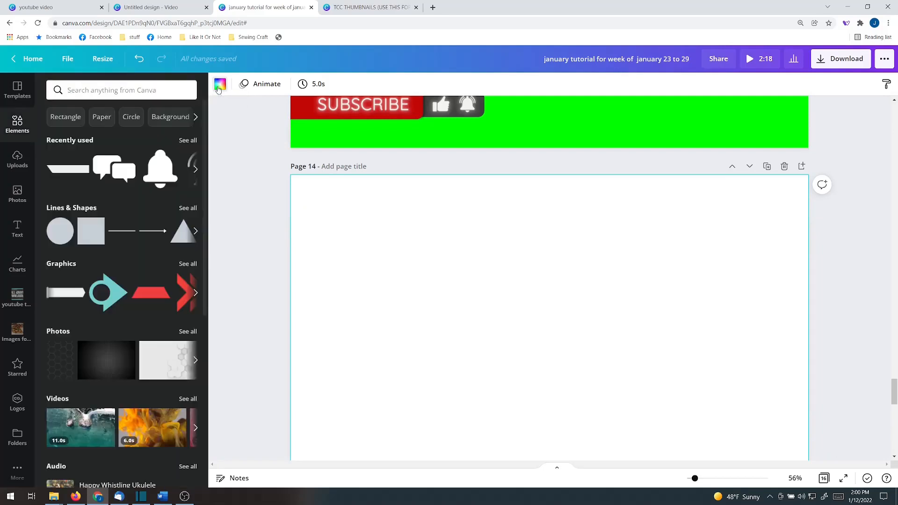
click(218, 89)
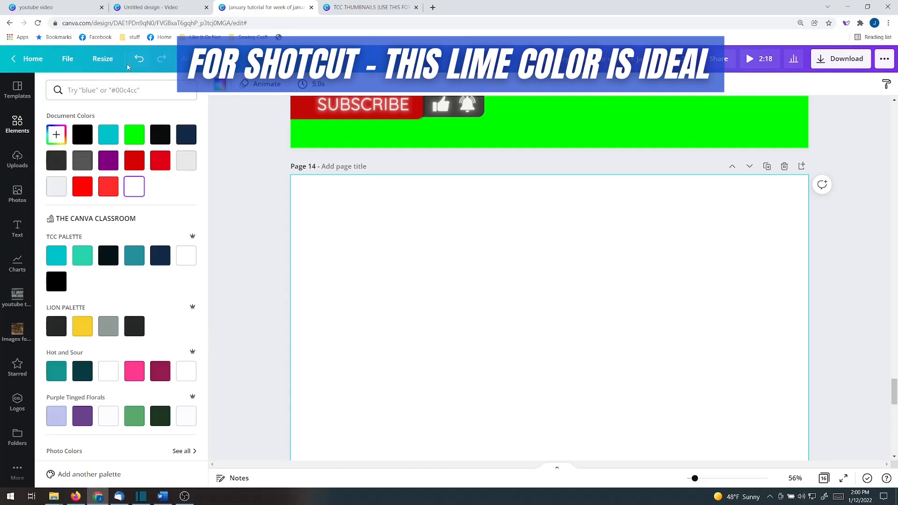
text(LIME)
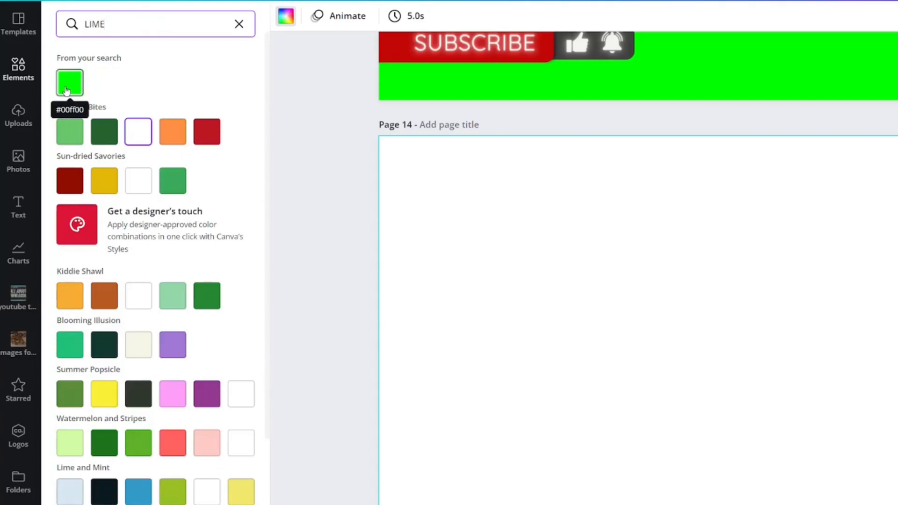
click(66, 84)
Search the elements for SUBSCRIBE and limit the results to videos.
click(125, 22)
text(SUB)
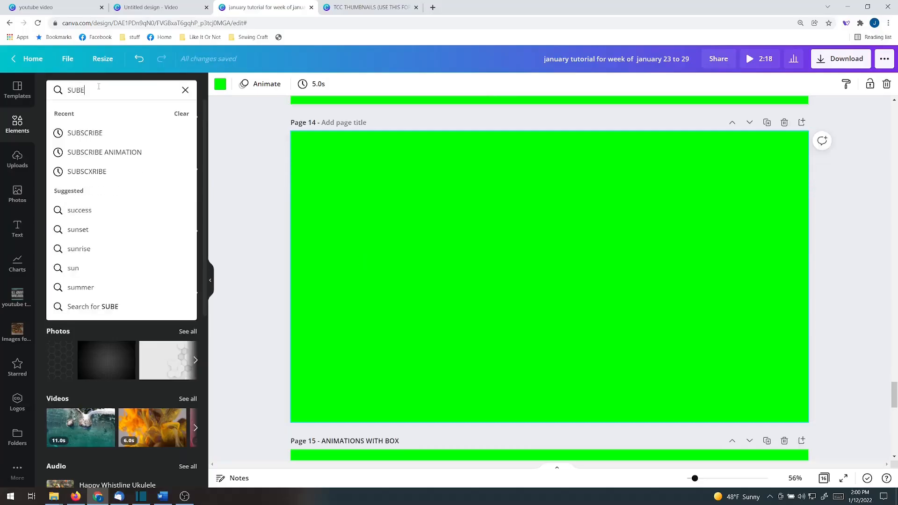
text(SCRIBE)
key(Return)
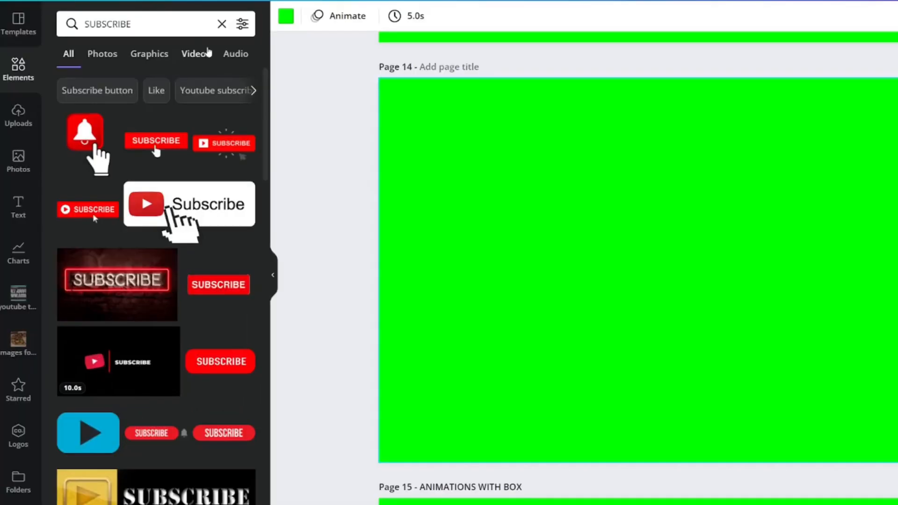
click(157, 114)
Try the 6-second red Subscribe button video on page 14 and remove it from the page.
click(207, 261)
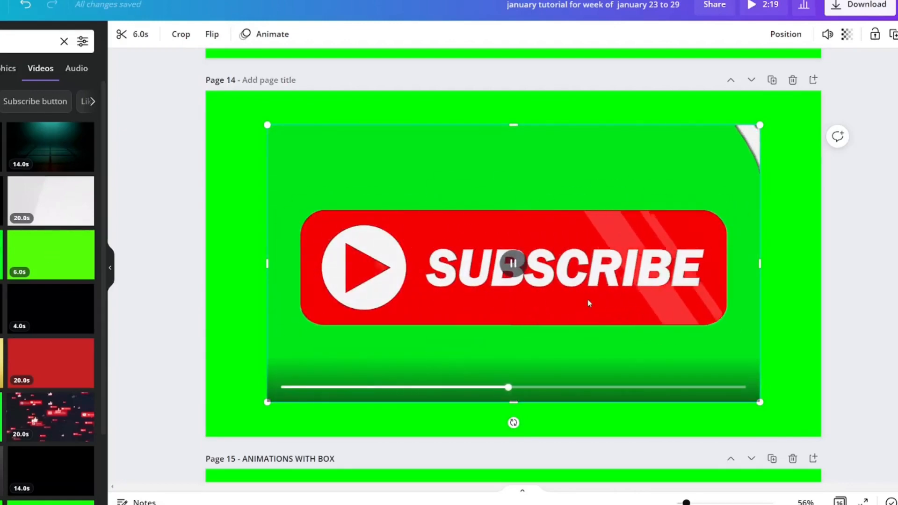
drag(587, 301, 94, 351)
drag(94, 351, 75, 353)
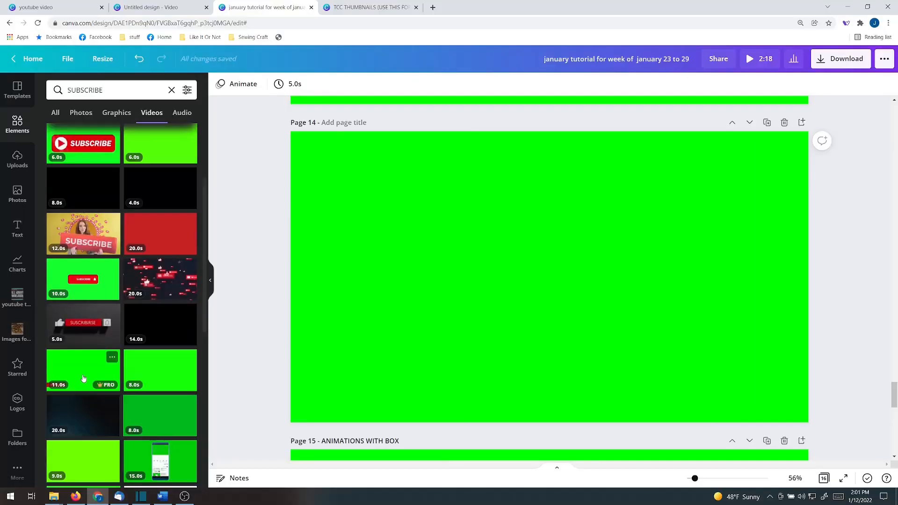
Add the 11-second green-screen subscribe button video to page 14, check its licence details, and set it as the page background.
click(83, 378)
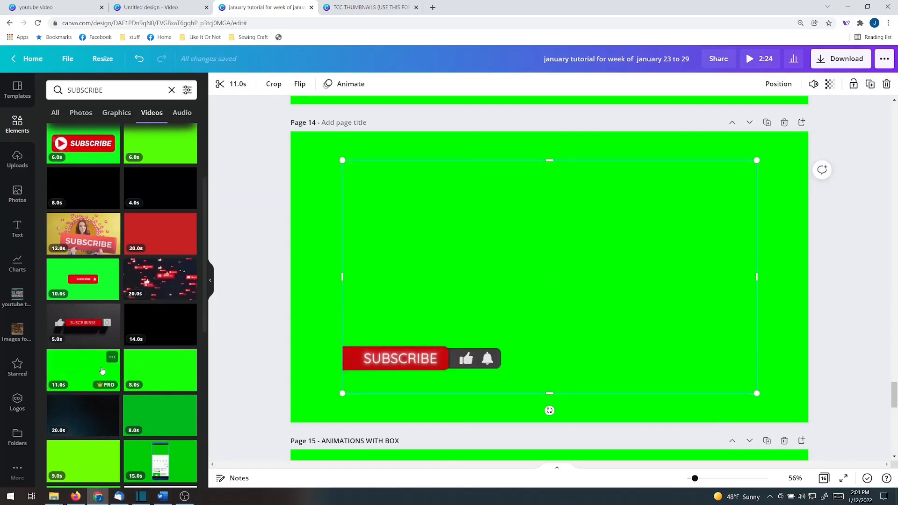
click(112, 359)
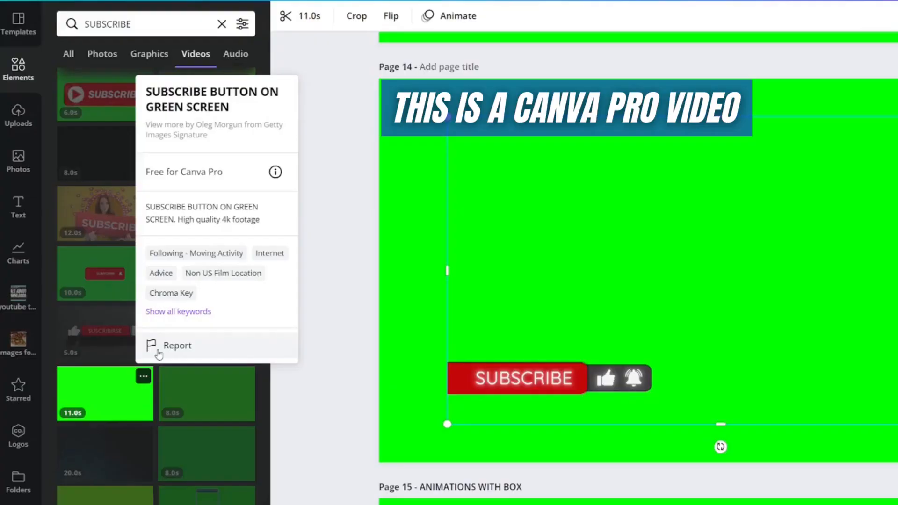
right_click(579, 222)
click(548, 470)
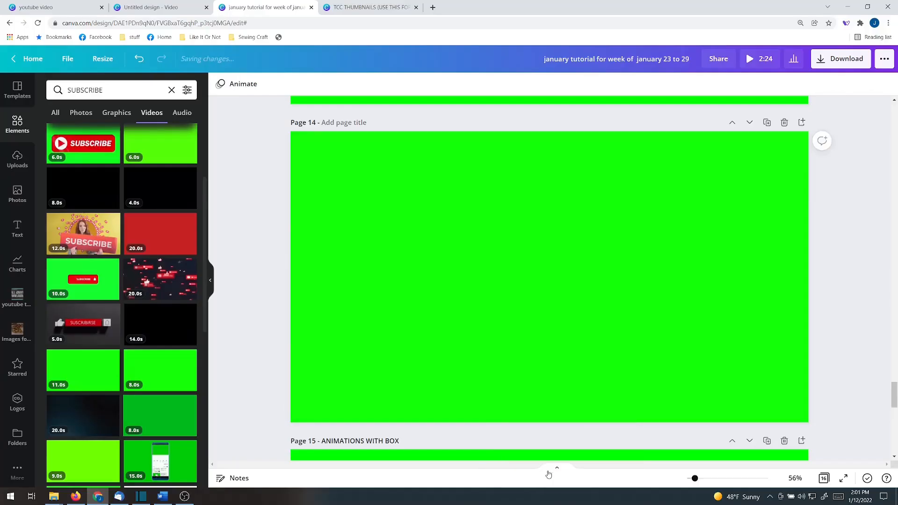
click(526, 288)
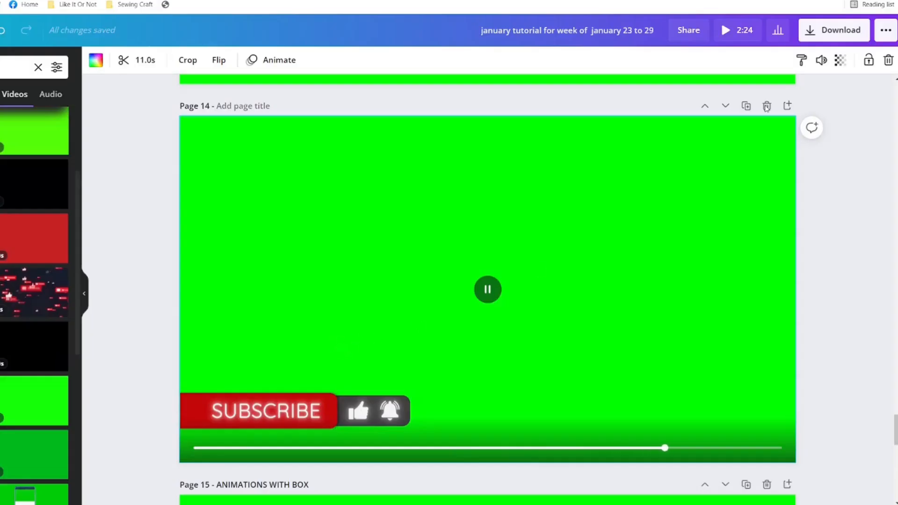
Download only page 14 as an MP4 video.
click(820, 26)
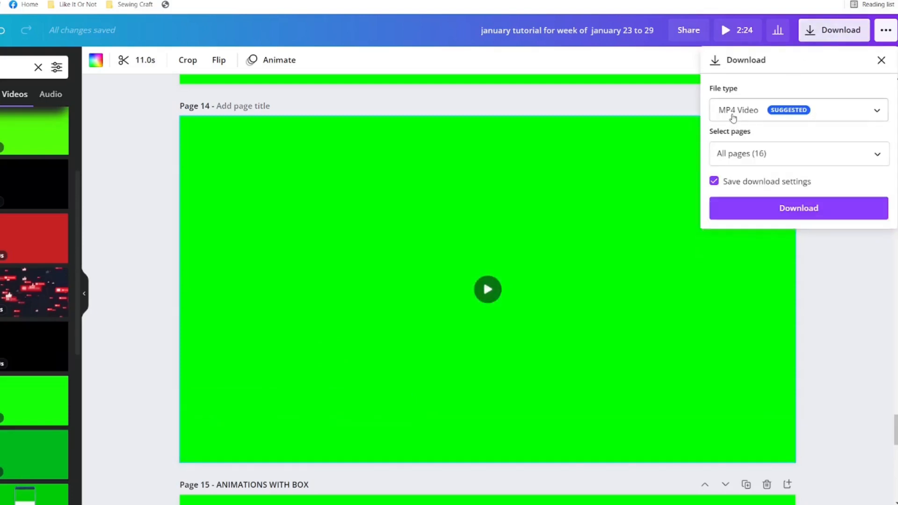
click(858, 157)
click(767, 184)
scroll(776, 222, down, 3)
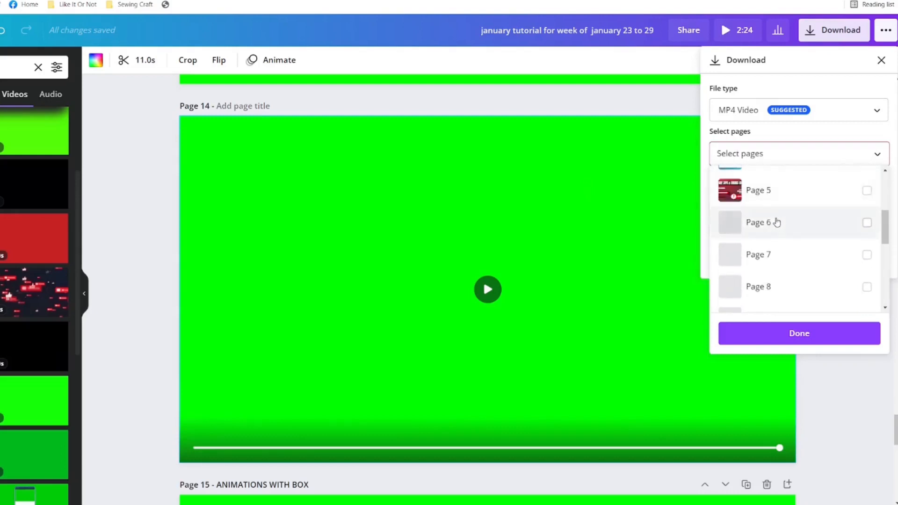
scroll(776, 222, down, 5)
click(775, 225)
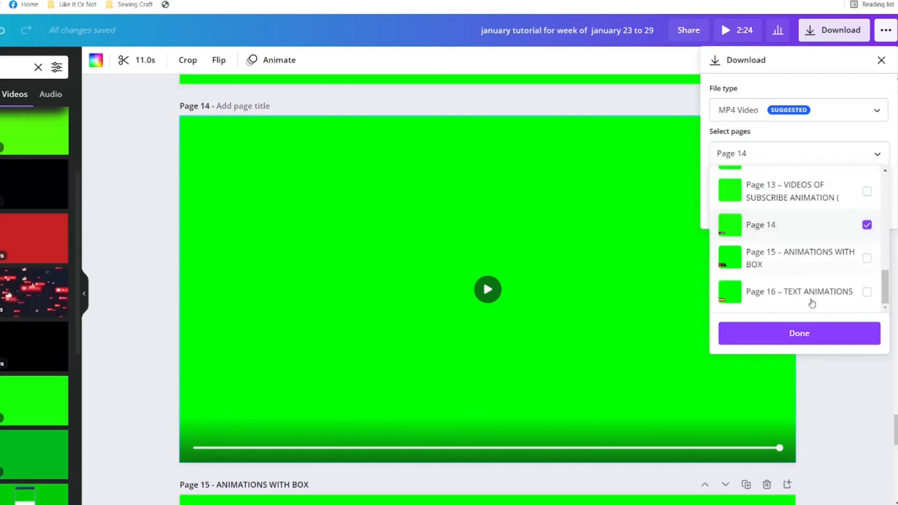
click(808, 333)
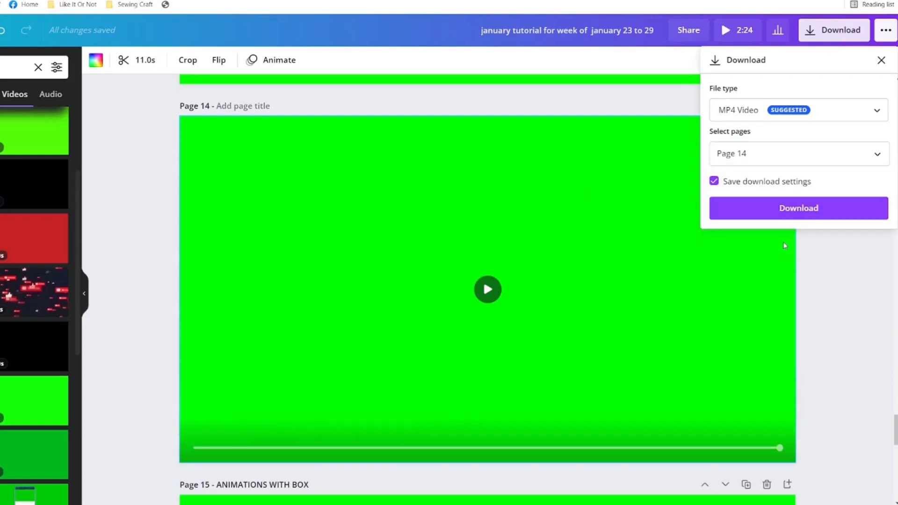
click(774, 210)
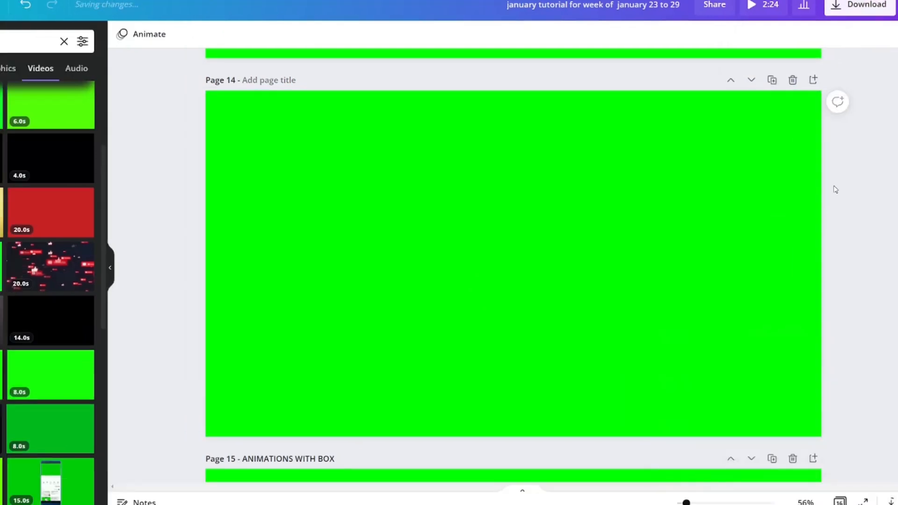
Search the elements for CORNER RECTANGLE, add the free Corner Tab shape to green page 16, and check its details.
scroll(836, 192, down, 6)
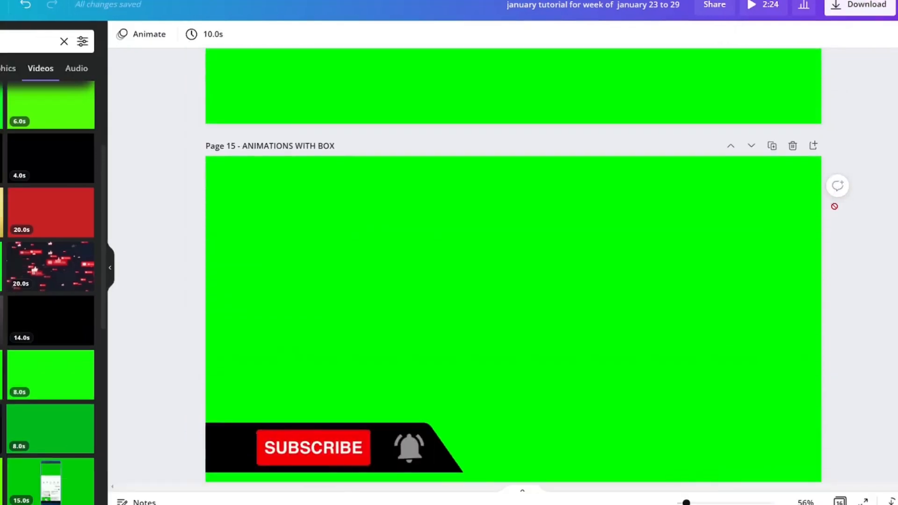
scroll(835, 207, down, 2)
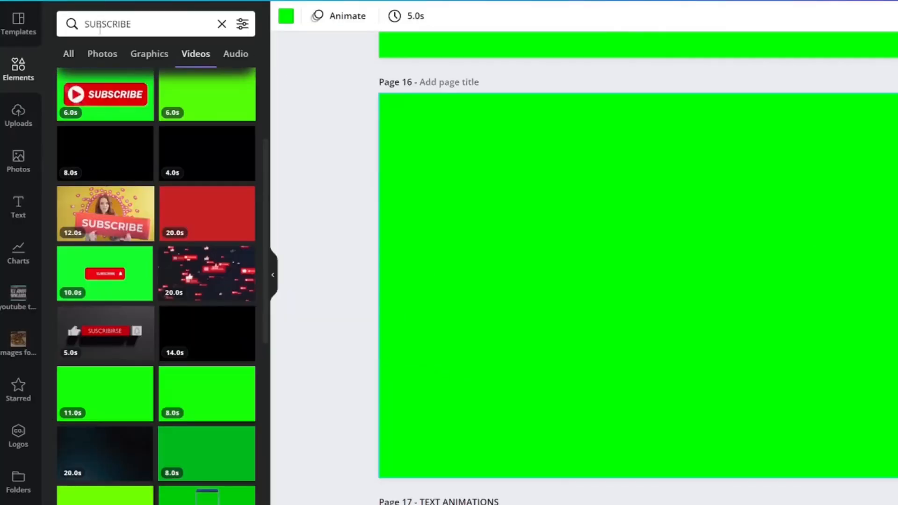
click(131, 21)
double_click(131, 21)
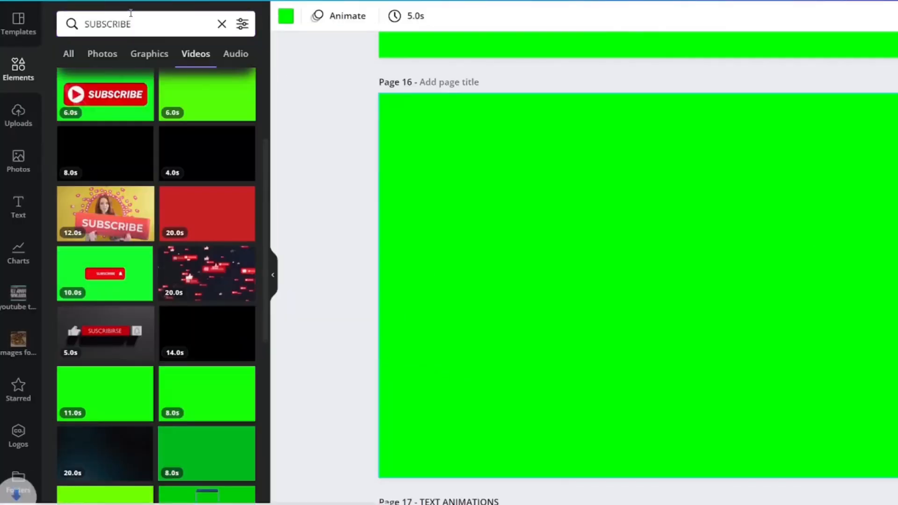
click(132, 19)
text(COR)
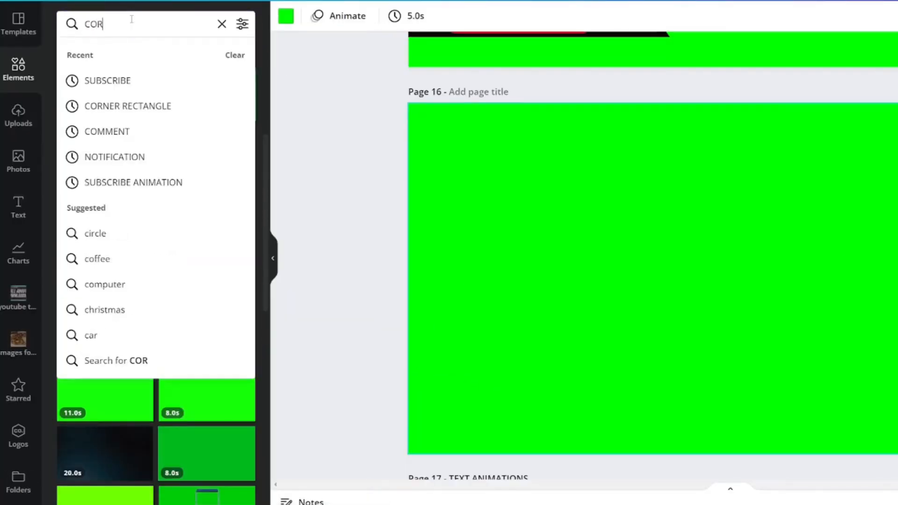
text(NER RECTANGLE)
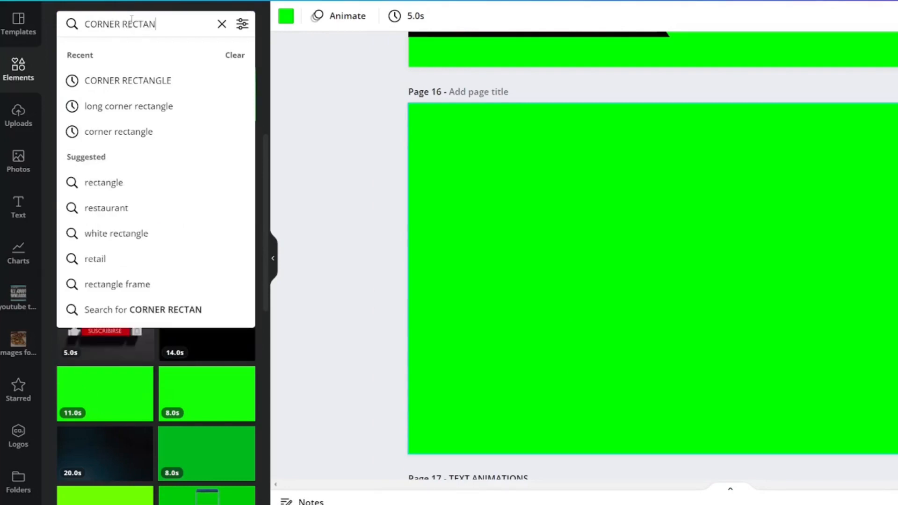
key(Return)
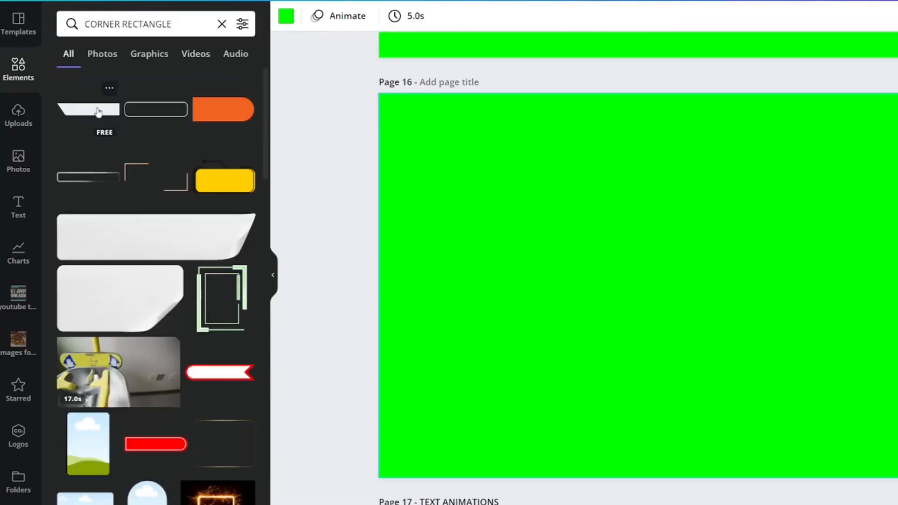
click(91, 112)
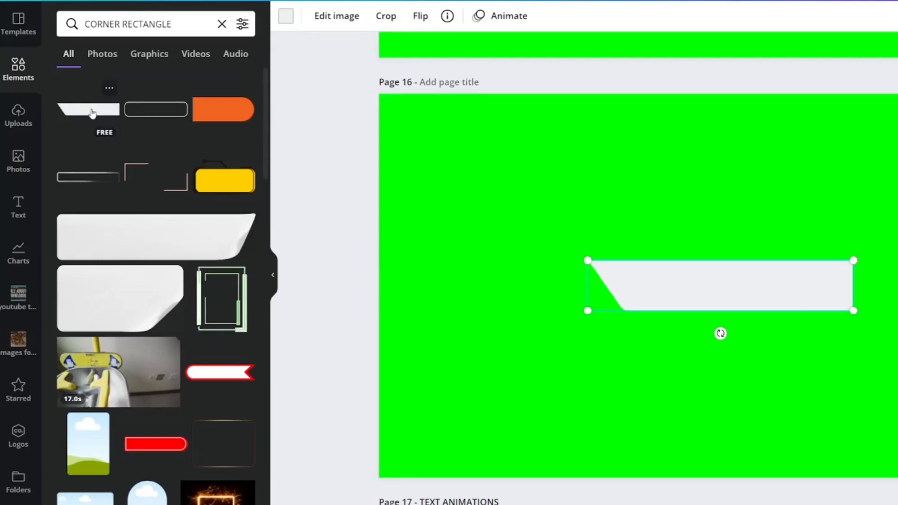
click(117, 105)
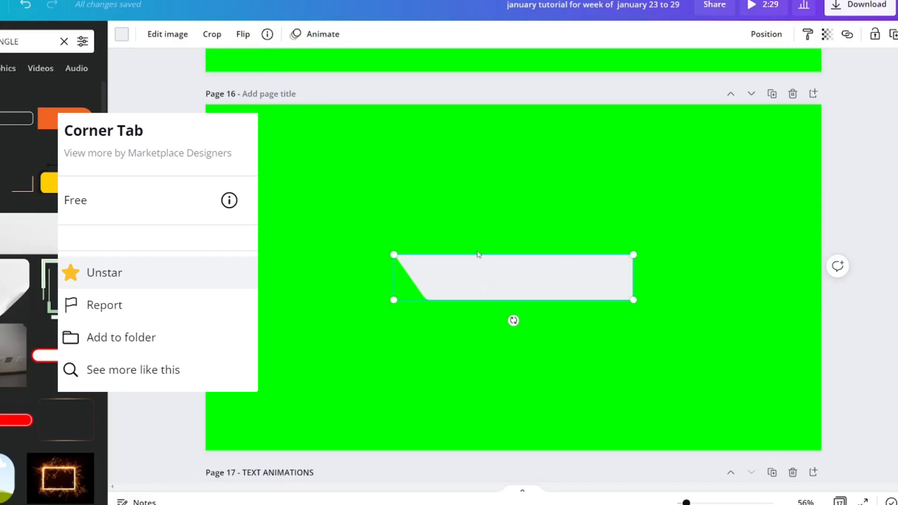
Flip the Corner Tab shape horizontally and move it to the lower-left margin corner of page 16.
click(420, 16)
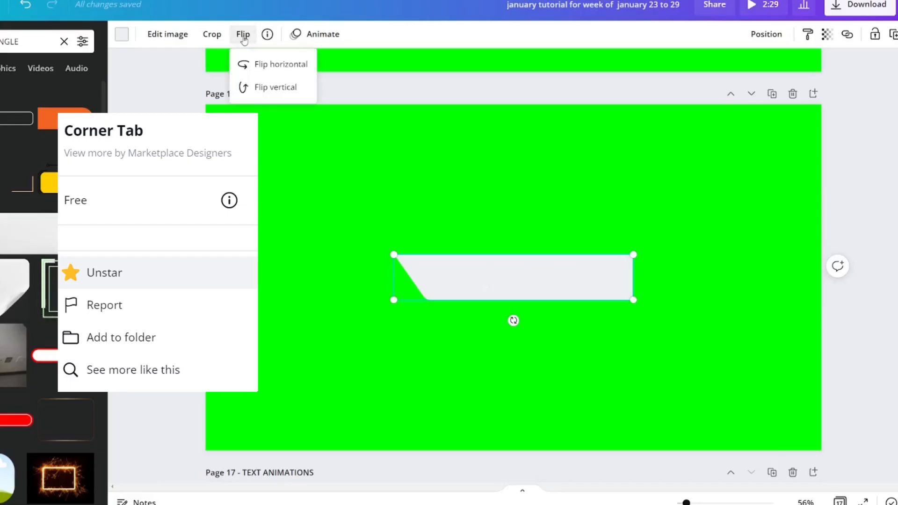
click(260, 64)
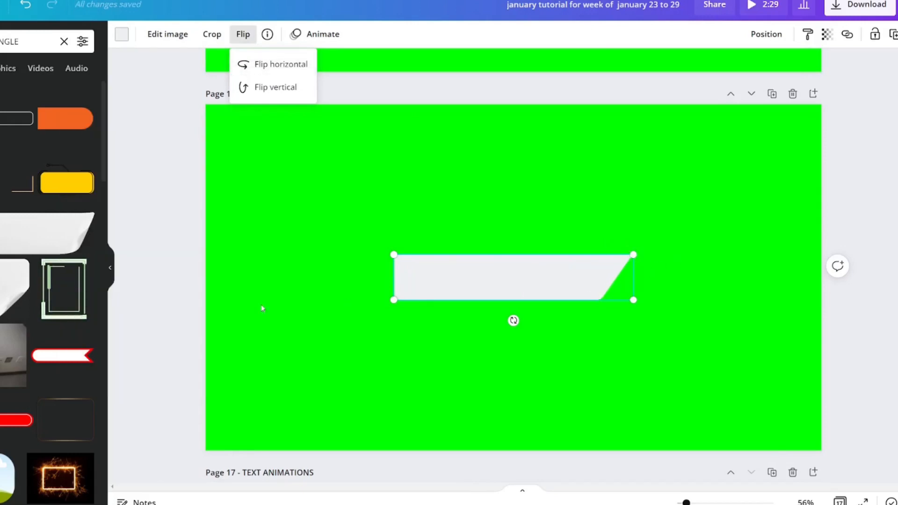
drag(483, 281, 341, 408)
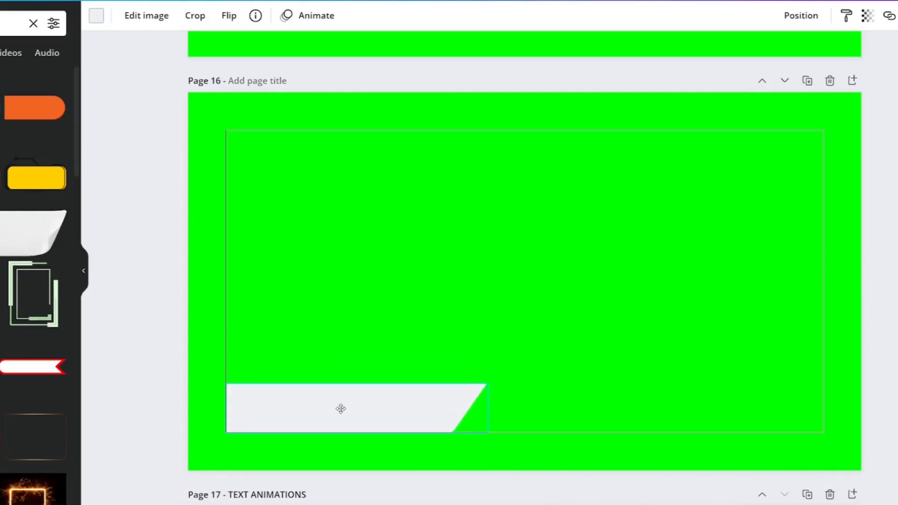
Shift the Corner Tab shape past the left edge of page 16 and colour it black.
drag(330, 410, 293, 411)
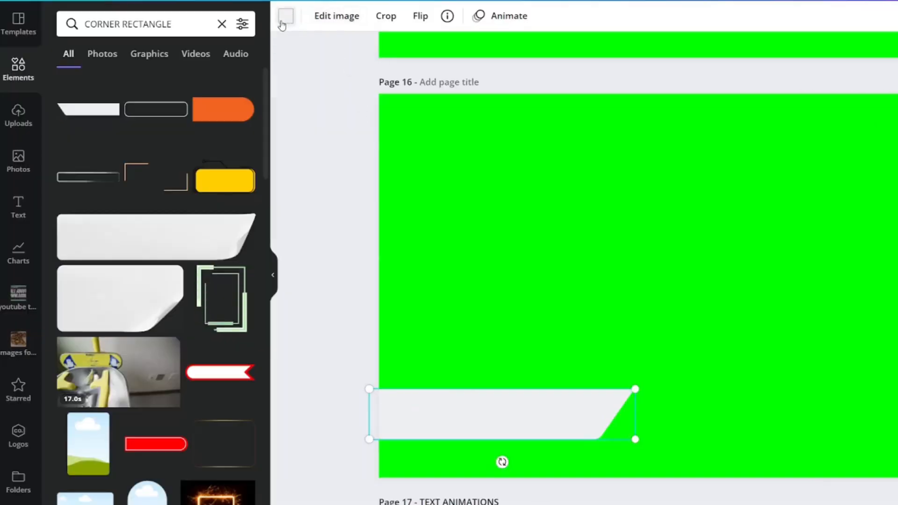
click(92, 18)
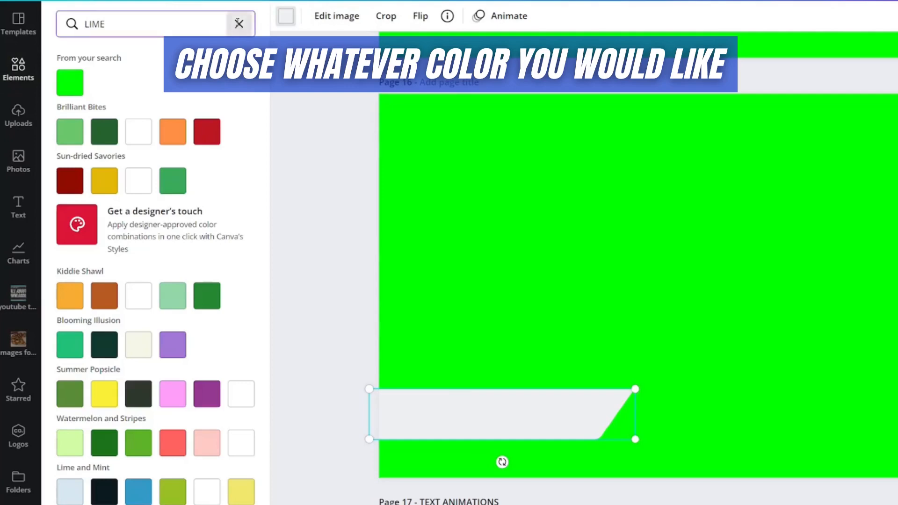
click(239, 24)
click(105, 83)
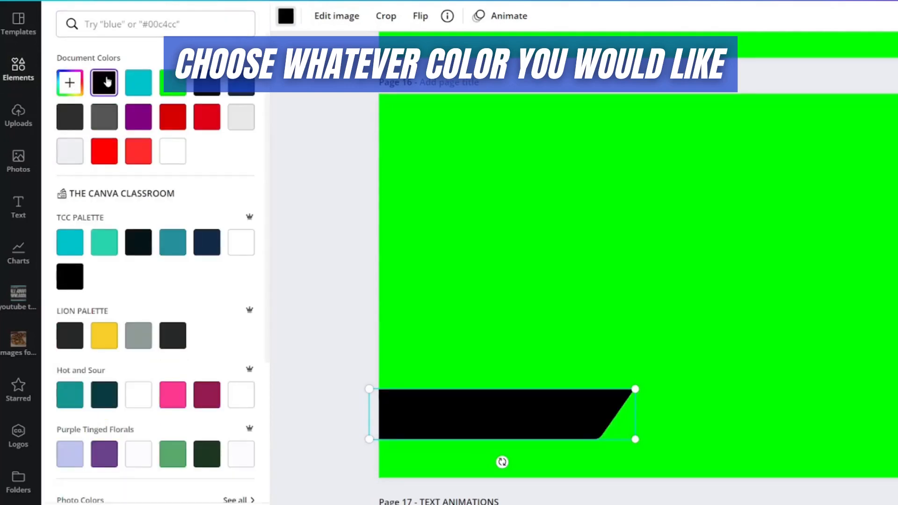
click(538, 210)
Search the elements for subscribe, add the free Animated YT Youtube Subscribe Button to page 16, and shrink it onto the black shape.
triple_click(175, 22)
text(s)
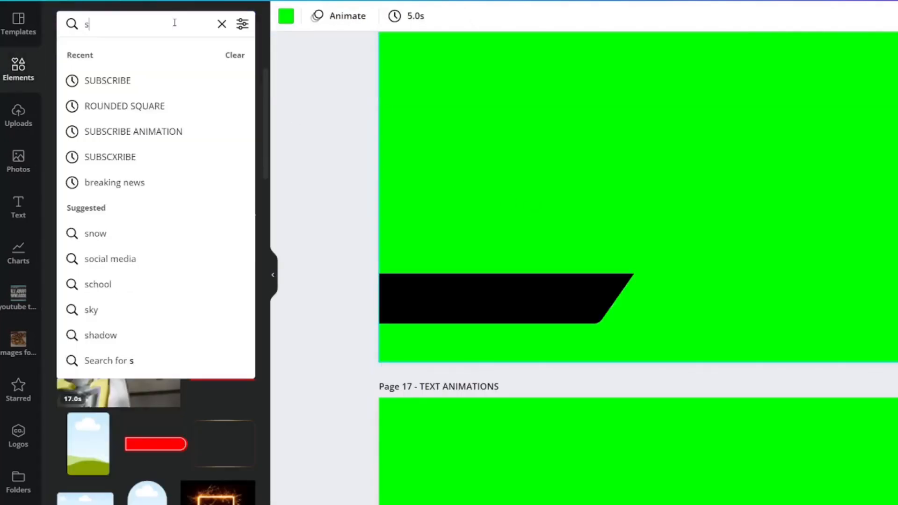
text(ubscribe)
key(Return)
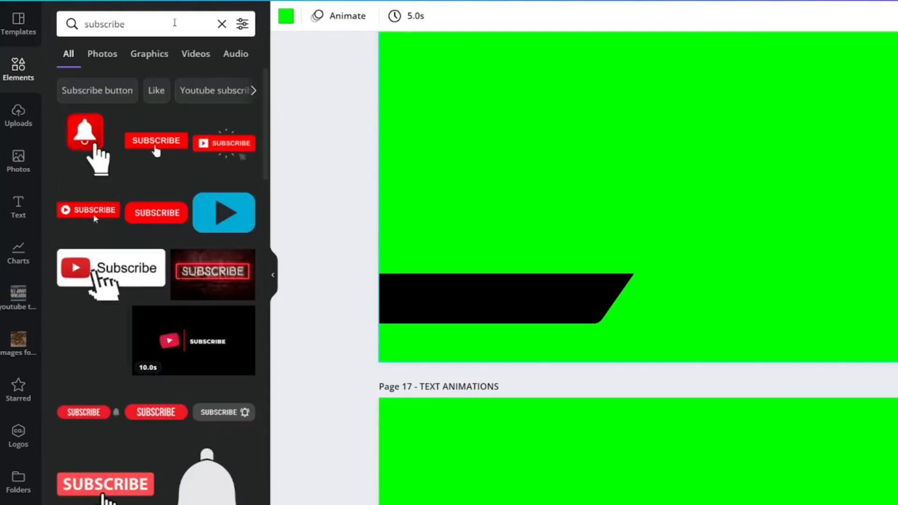
click(117, 315)
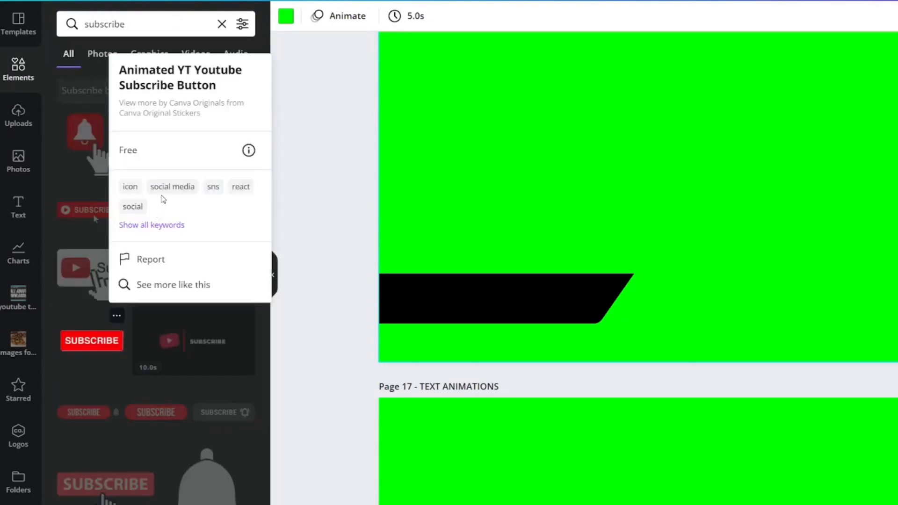
click(87, 344)
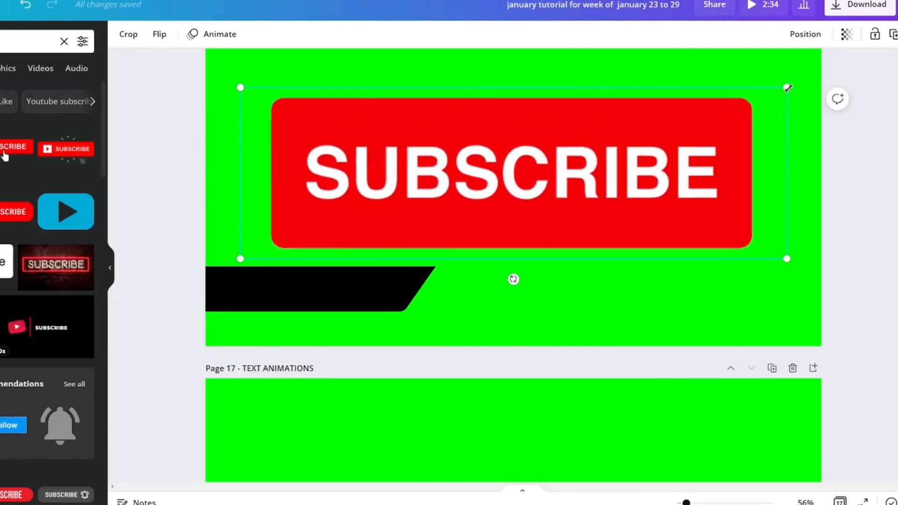
drag(788, 87, 320, 293)
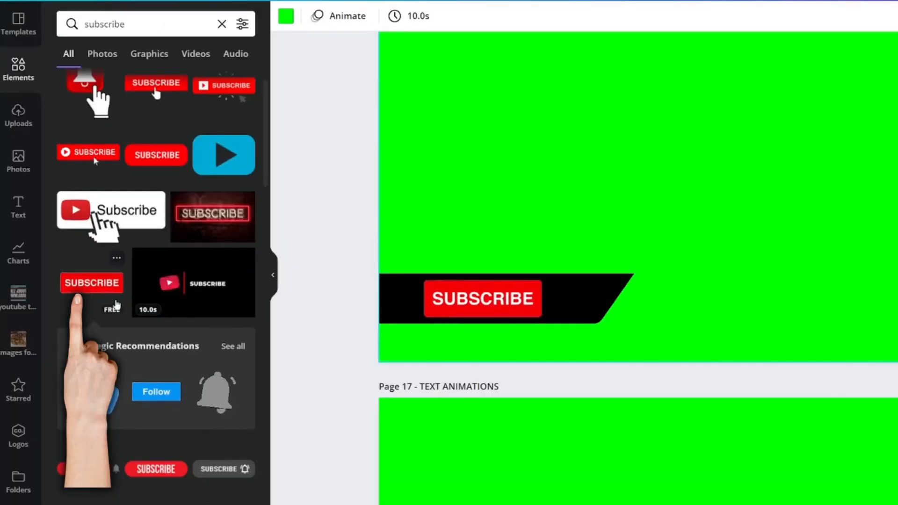
Add the free grey animated bell from Magic Recommendations and shrink it beside the SUBSCRIBE button on the black shape.
scroll(117, 305, down, 1)
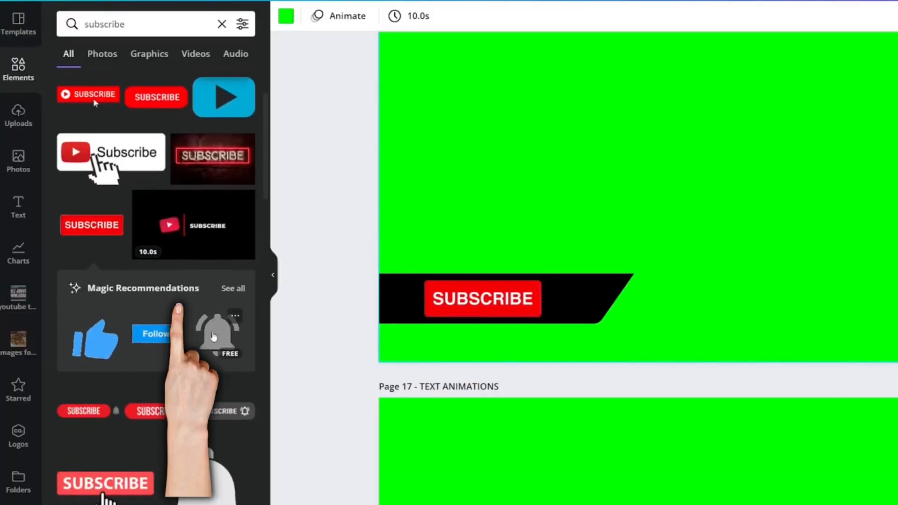
click(234, 316)
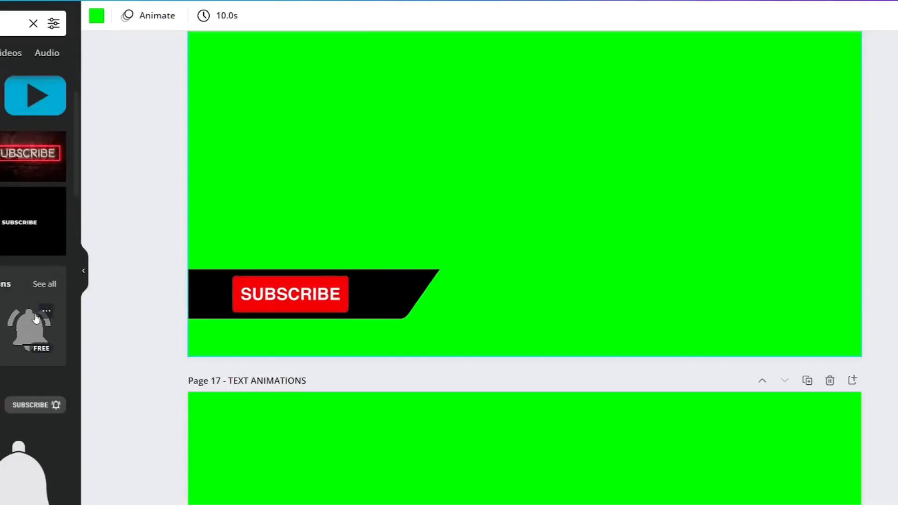
click(222, 328)
scroll(482, 196, up, 1)
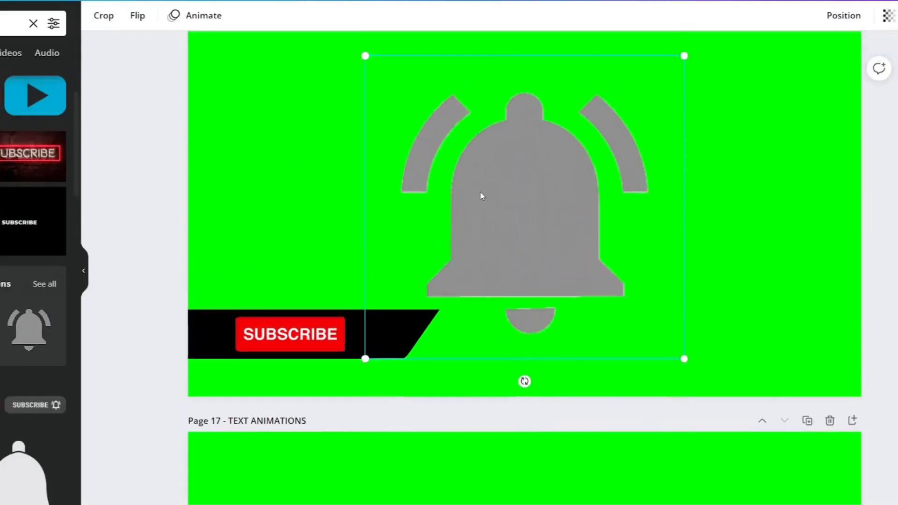
scroll(482, 196, up, 2)
drag(683, 129, 372, 408)
click(423, 295)
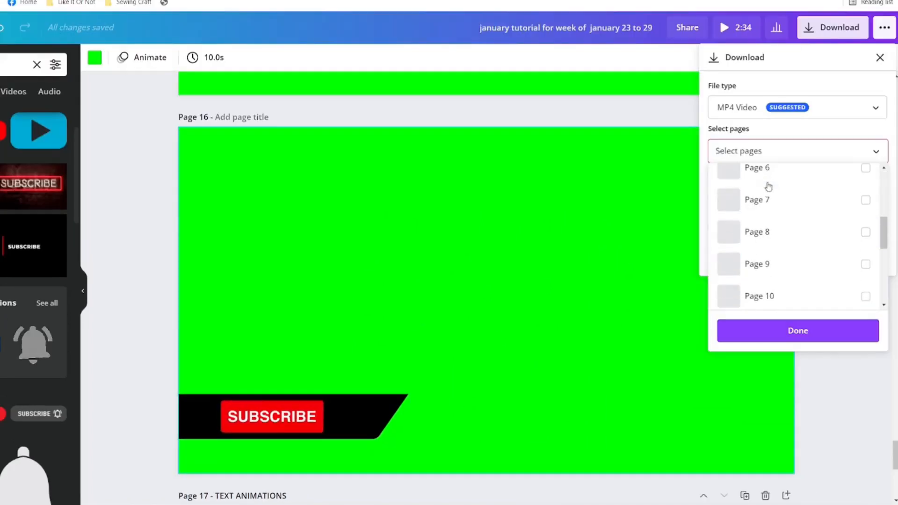
Download only page 16 as an MP4 video.
scroll(769, 187, down, 6)
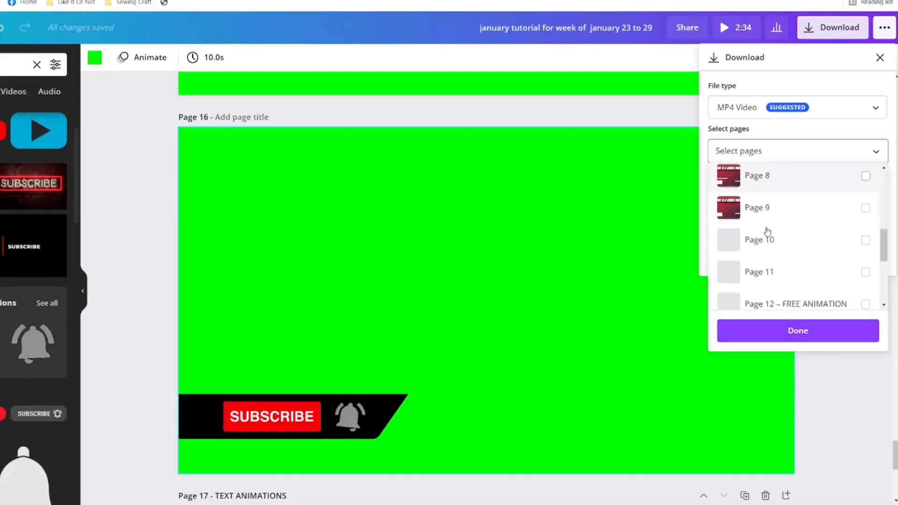
click(762, 258)
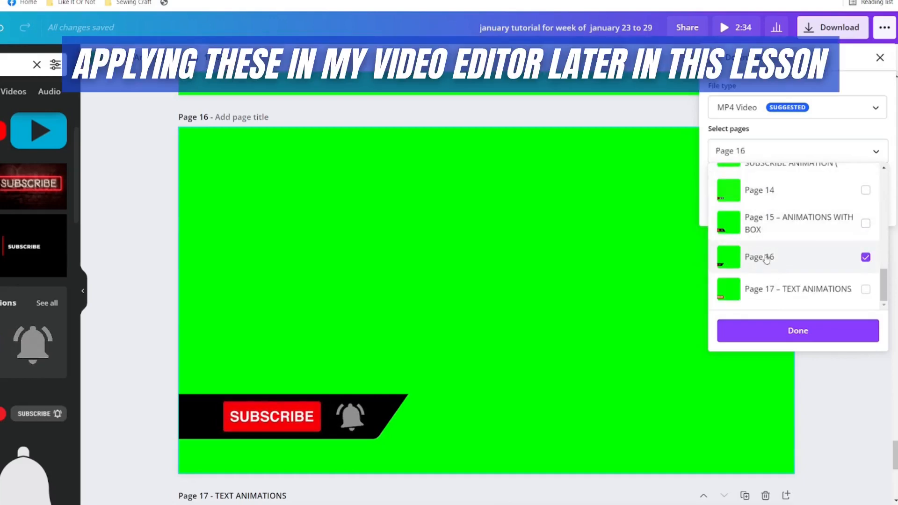
click(794, 331)
click(766, 212)
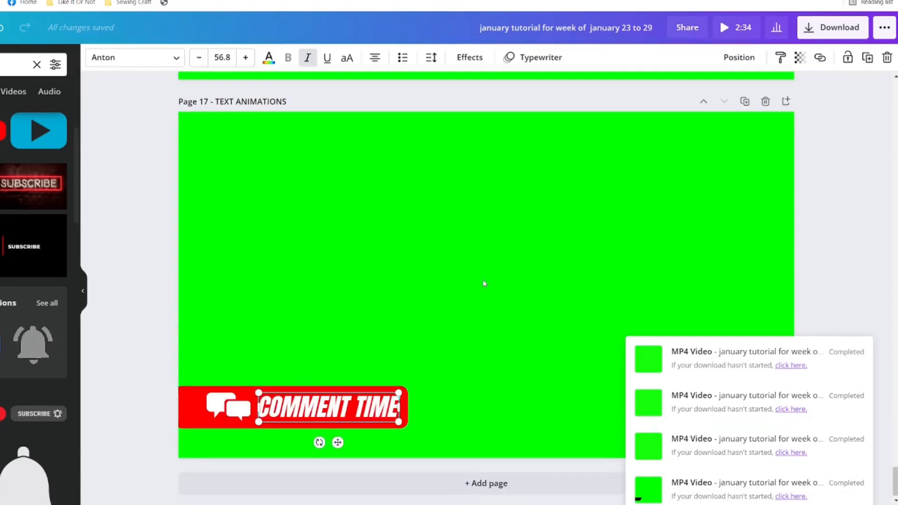
Inspect the COMMENT TIME text and the speech-bubble graphic on page 17.
click(484, 283)
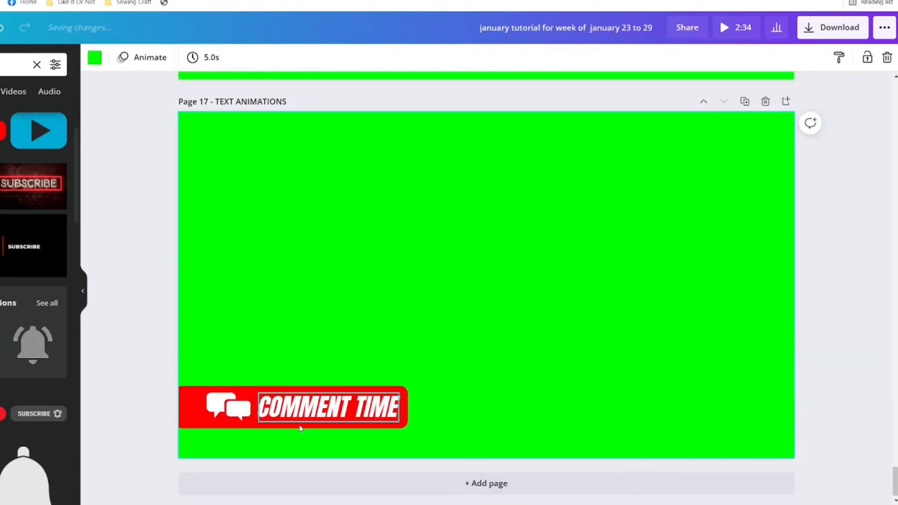
click(310, 412)
click(226, 406)
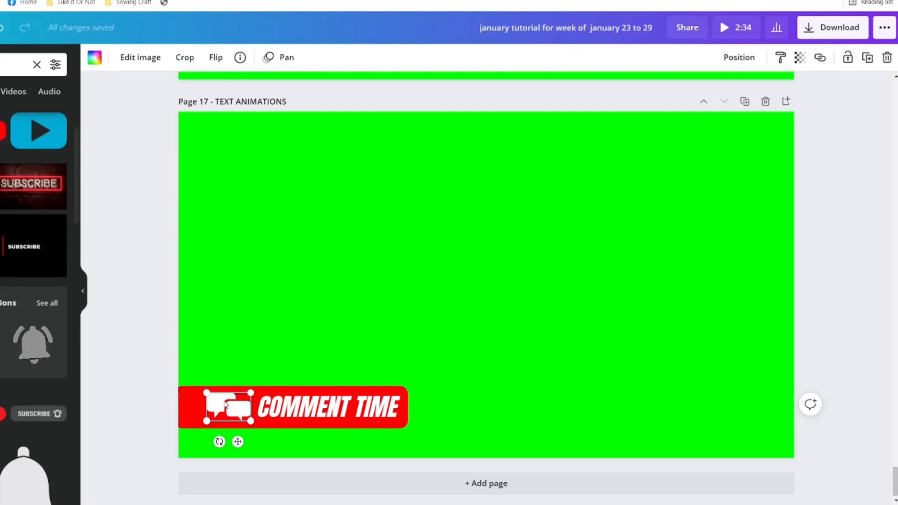
Search the elements for rounded square, add the free Rounded Square shape to green page 18, and check its details.
text(rounded square)
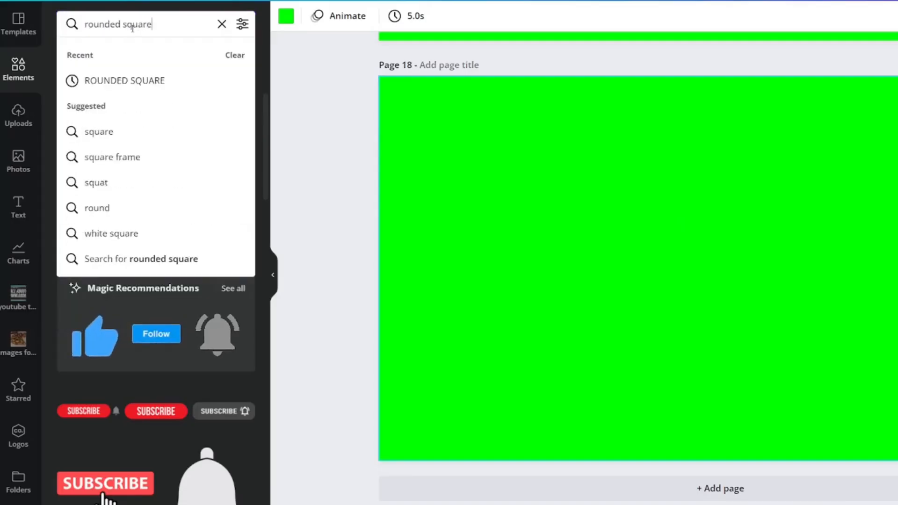
key(Return)
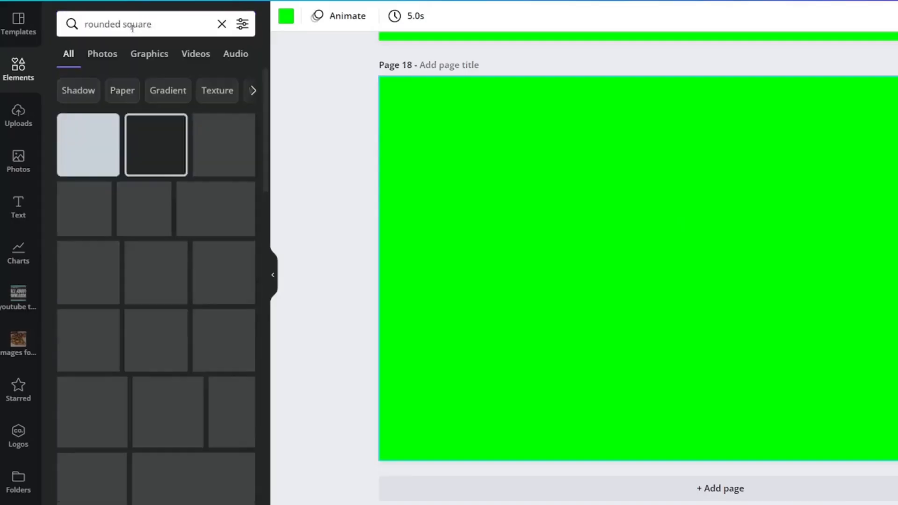
click(84, 154)
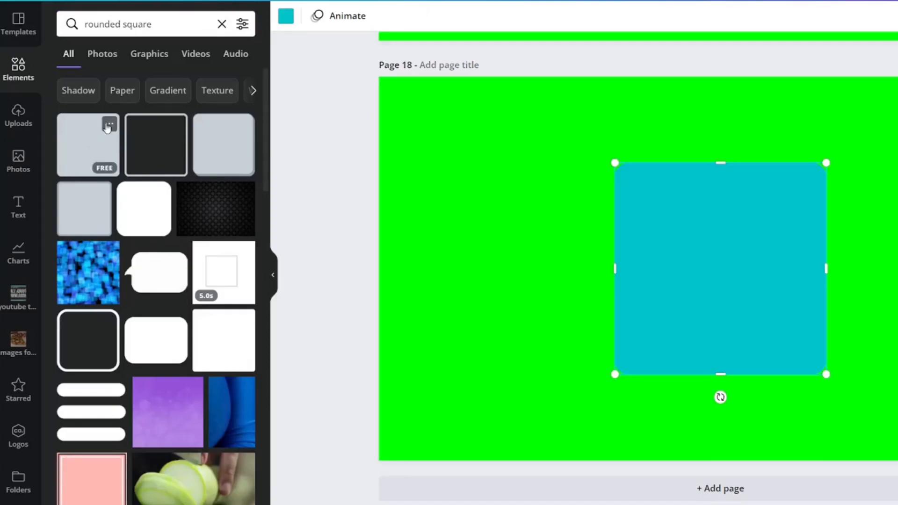
click(109, 125)
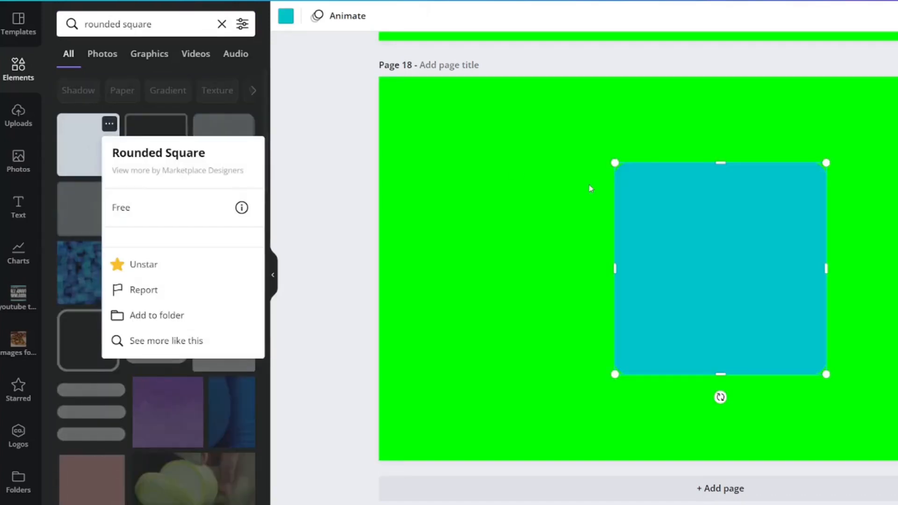
click(562, 191)
click(741, 189)
Flatten the rounded square to a rectangle of about 594 by 205 and colour it red.
drag(719, 159, 715, 301)
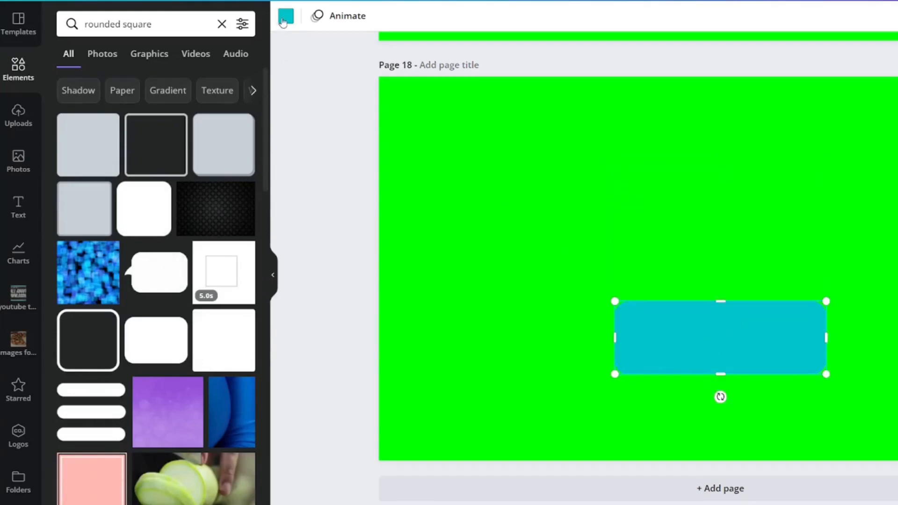
click(285, 17)
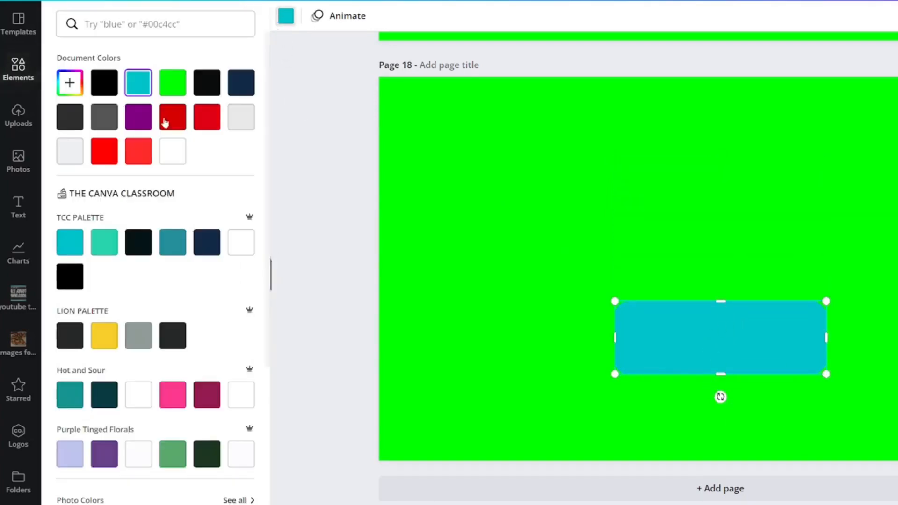
click(98, 153)
scroll(481, 161, up, 2)
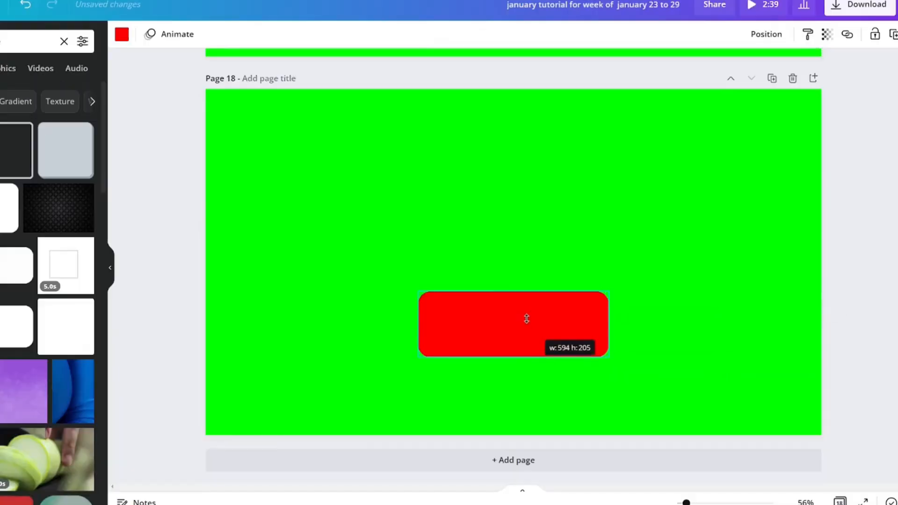
Scale down the red rectangle, stretch it wider, and place it against the lower-left edge of page 18.
drag(527, 319, 518, 301)
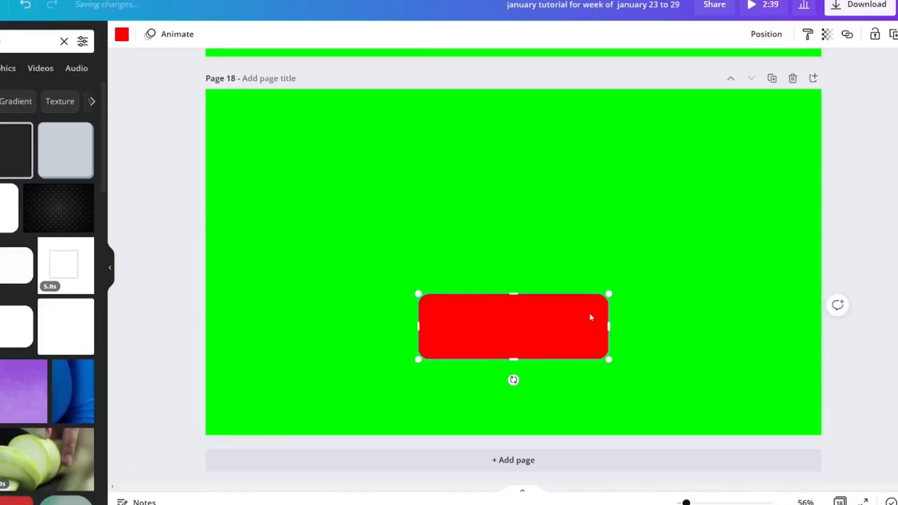
drag(609, 294, 527, 322)
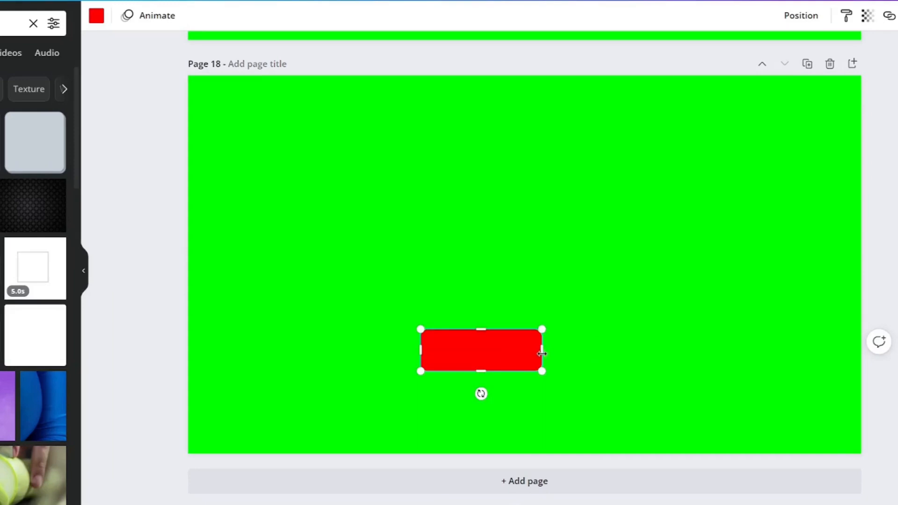
drag(541, 353, 380, 396)
scroll(388, 335, up, 4)
scroll(398, 309, down, 4)
click(405, 288)
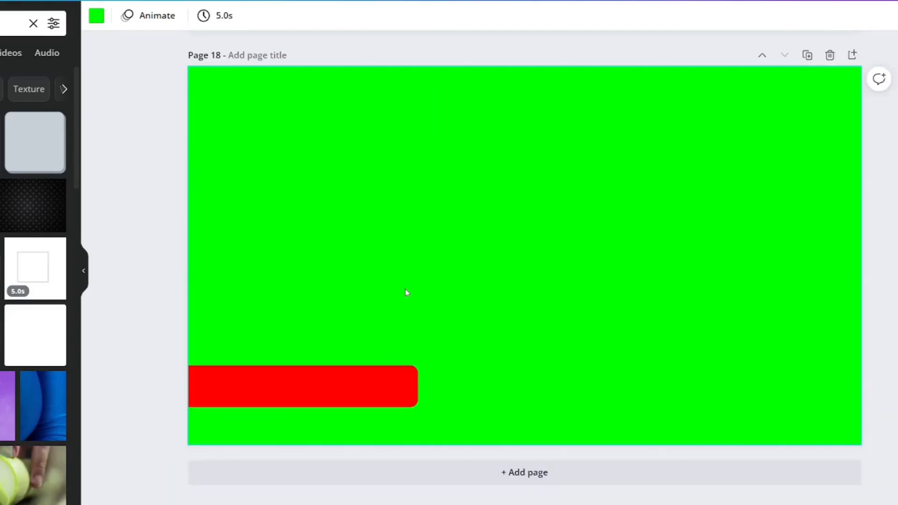
Add a text box reading "comment below" to page 18 and switch it to uppercase.
text(text)
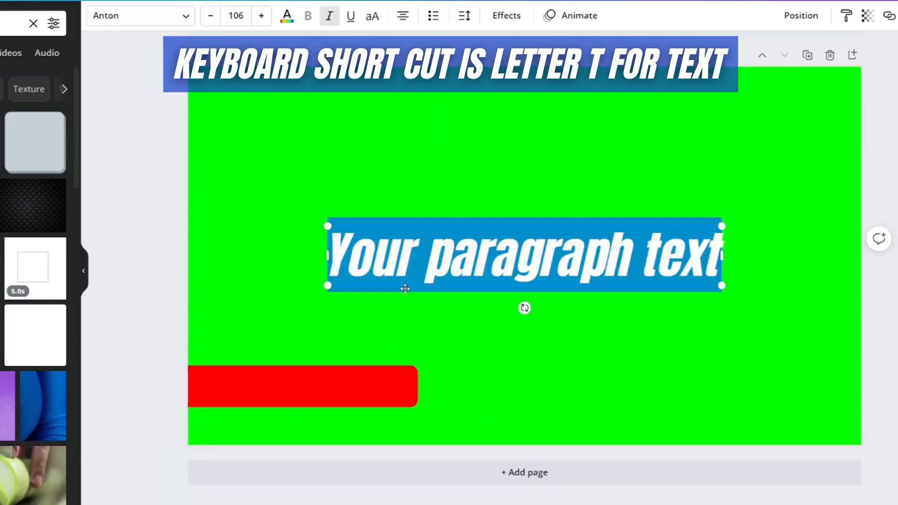
text(comment below)
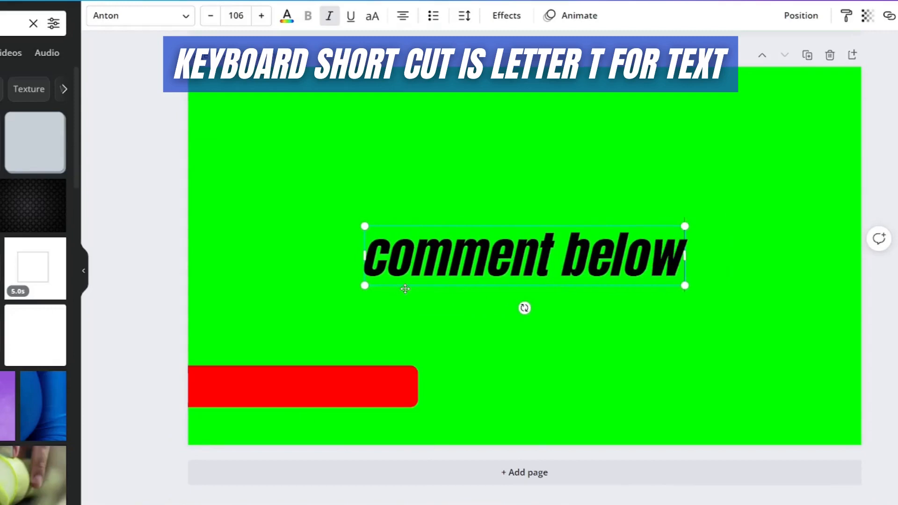
click(372, 16)
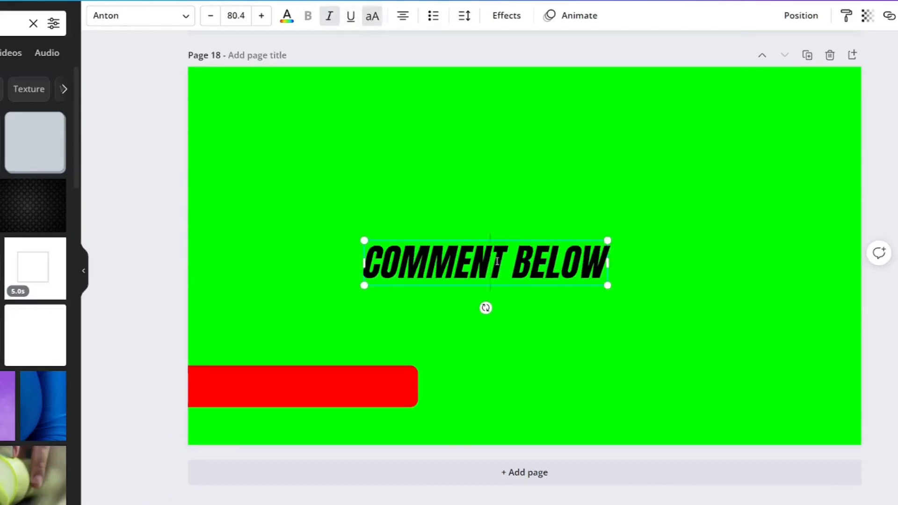
Replace the text with LINK IN DESCRIPTION and fit it onto the red bar at size 57.5.
double_click(498, 260)
text(link in descripti)
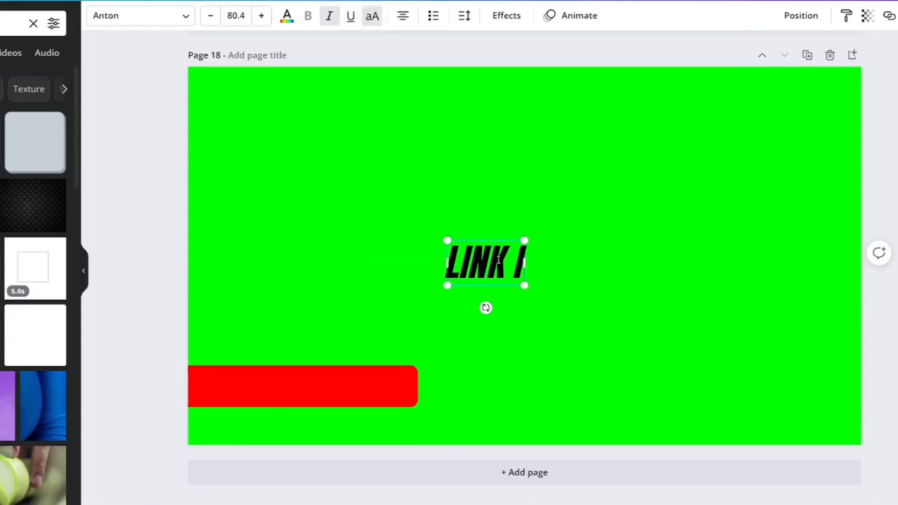
text(on)
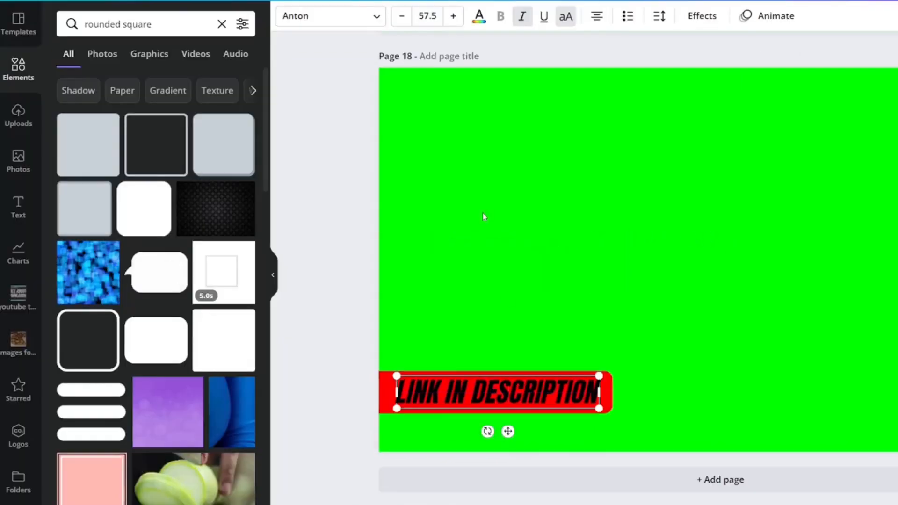
Colour the LINK IN DESCRIPTION text white and shrink it to size 50.4, leaving space on the red bar's left side.
click(479, 18)
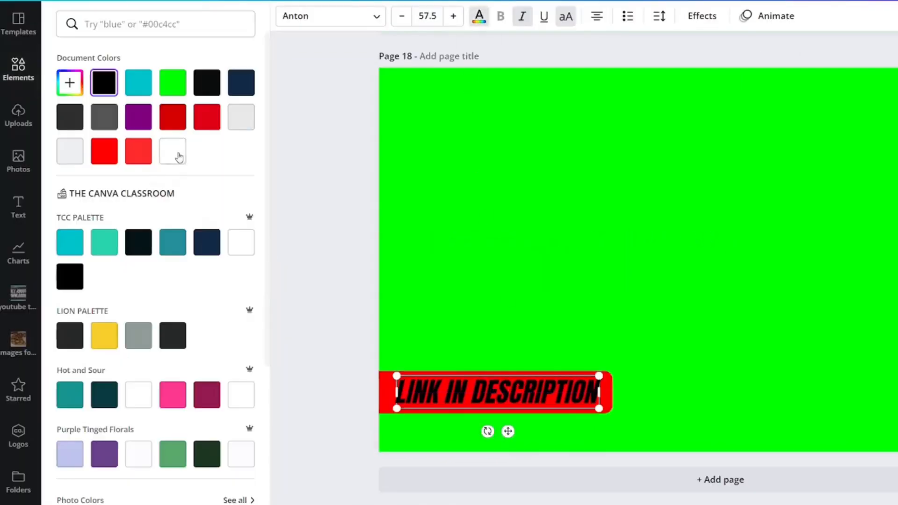
click(173, 151)
drag(387, 375, 419, 380)
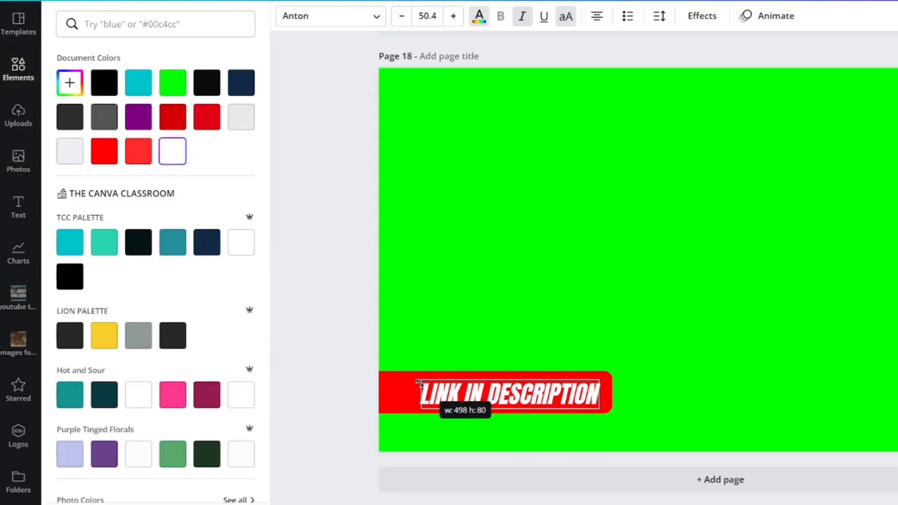
click(551, 398)
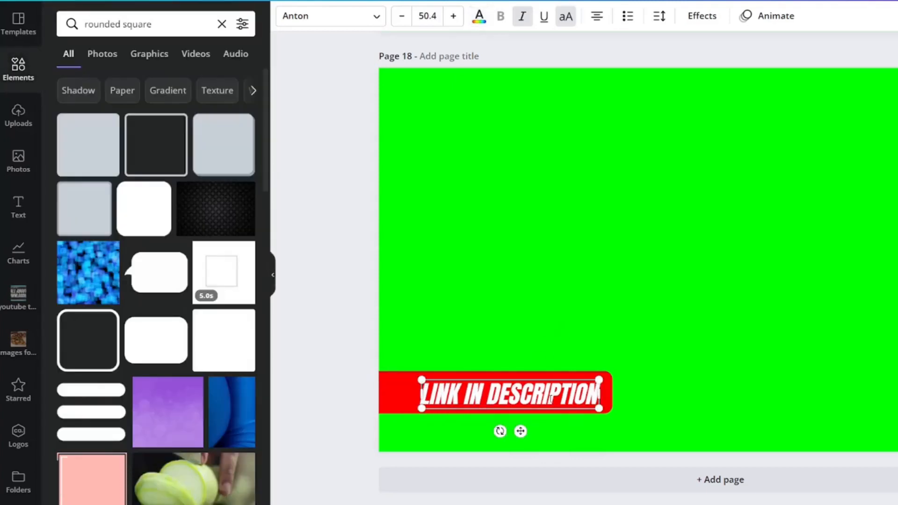
Apply the Lift effect to the LINK IN DESCRIPTION text and raise its intensity to the maximum.
click(702, 16)
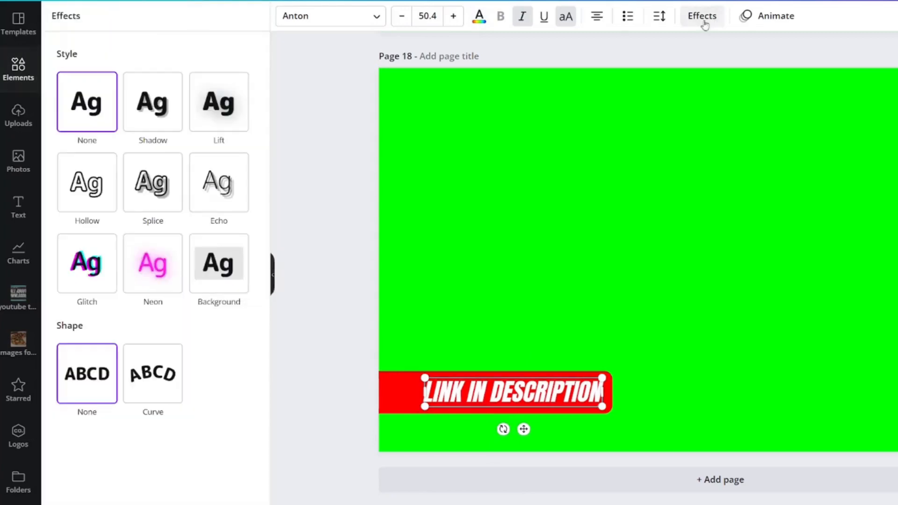
click(211, 103)
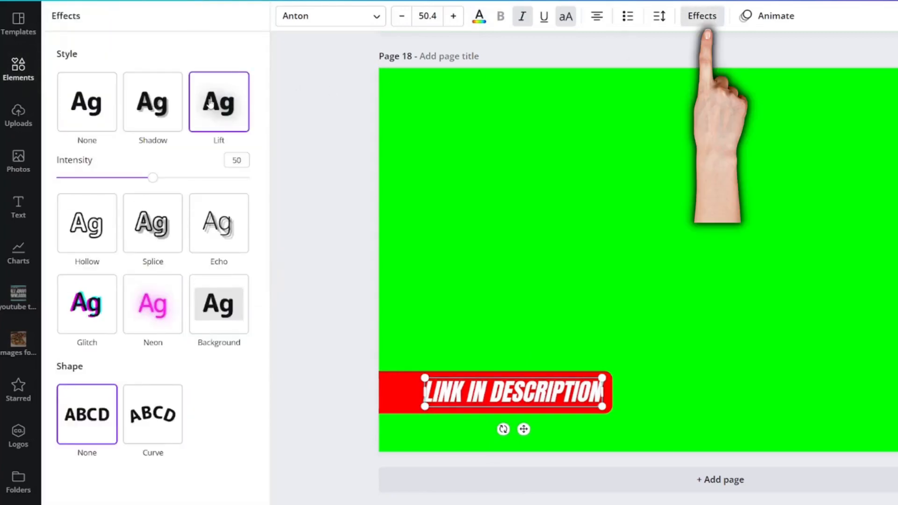
drag(153, 181, 264, 160)
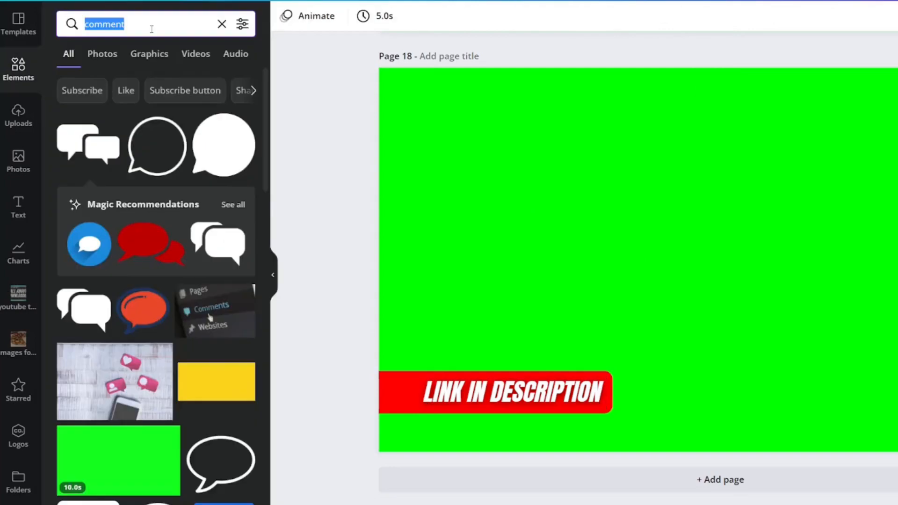
Search the elements for "link", add the grey chain link icon to page 18, and colour it white.
text(link)
key(Return)
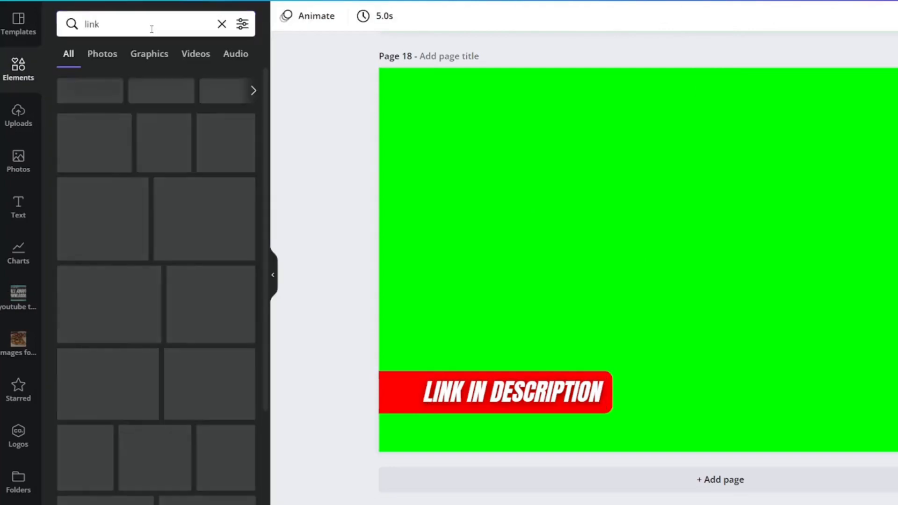
click(89, 145)
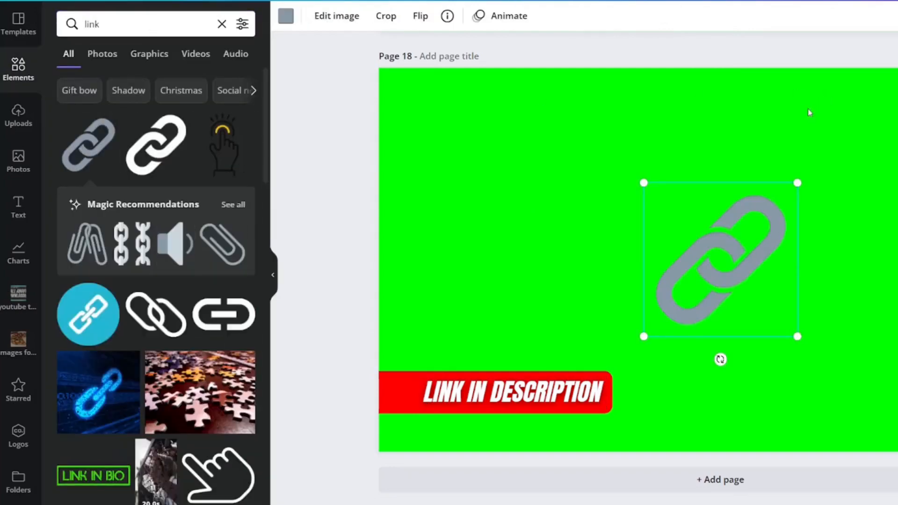
click(286, 15)
click(209, 149)
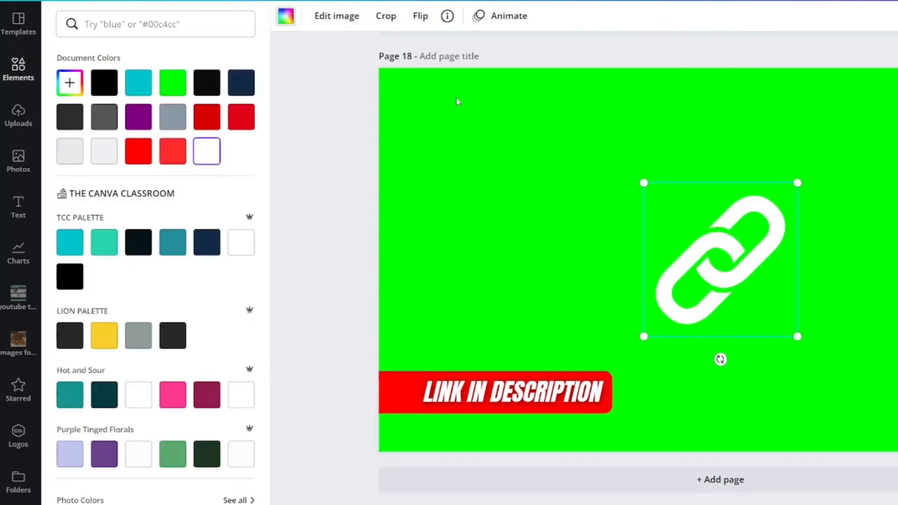
Shrink the chain link icon and place it on the red bar just before the LINK IN DESCRIPTION text.
key(Escape)
drag(797, 182, 673, 288)
drag(664, 318, 406, 392)
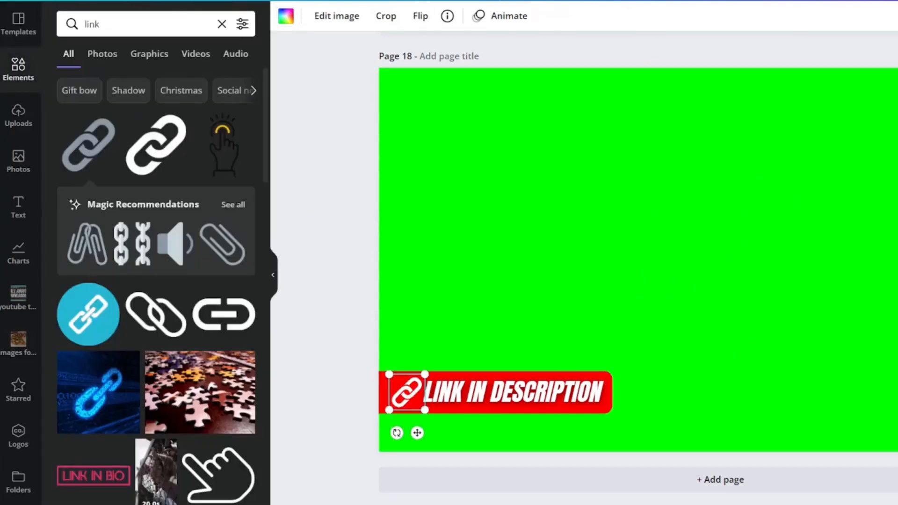
Animate the chain link icon with Pan and the LINK IN DESCRIPTION text with Bounce.
click(504, 16)
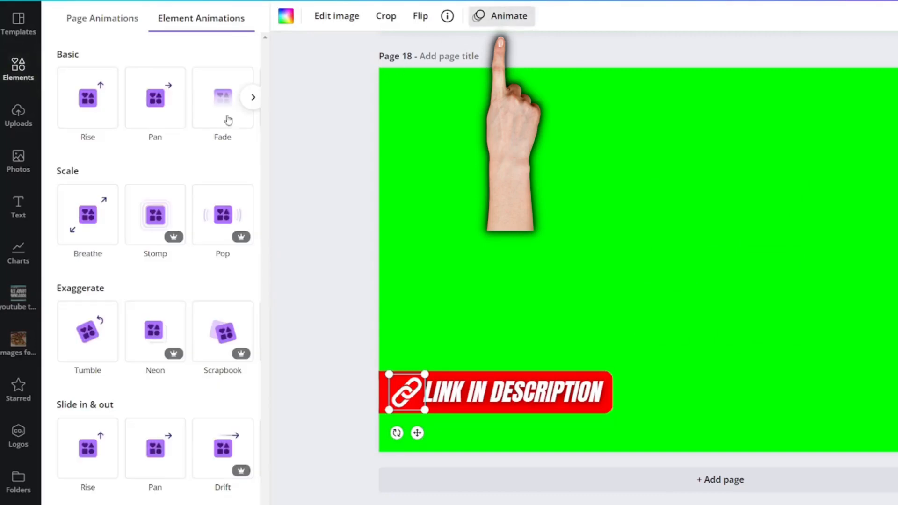
click(154, 99)
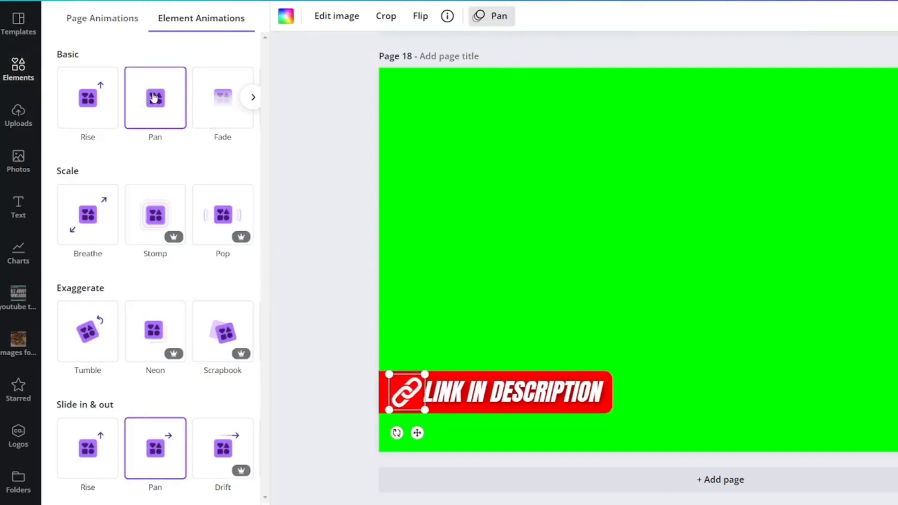
click(485, 387)
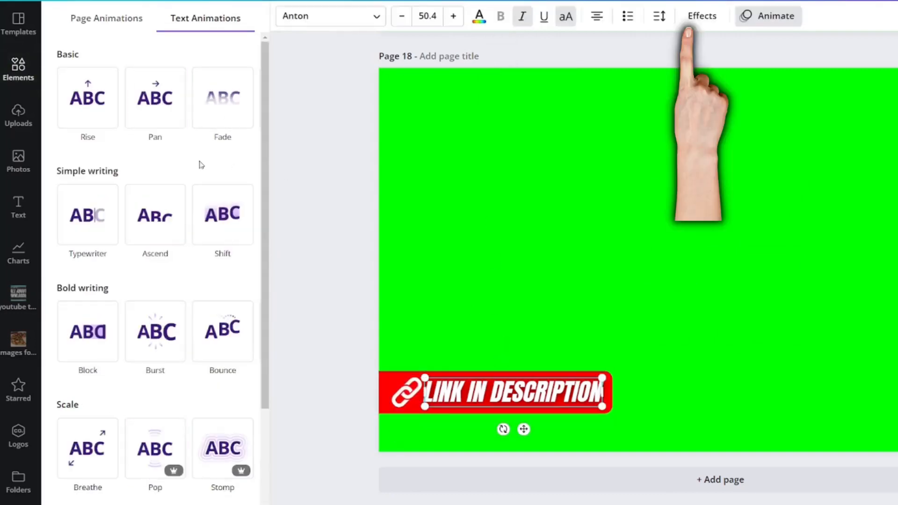
click(209, 326)
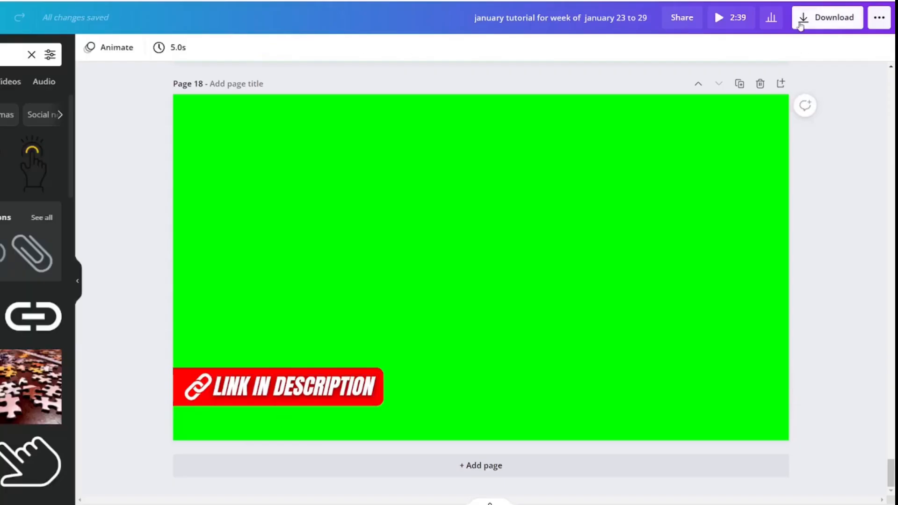
Download only page 18 as an MP4 video and dismiss the download notices.
click(802, 23)
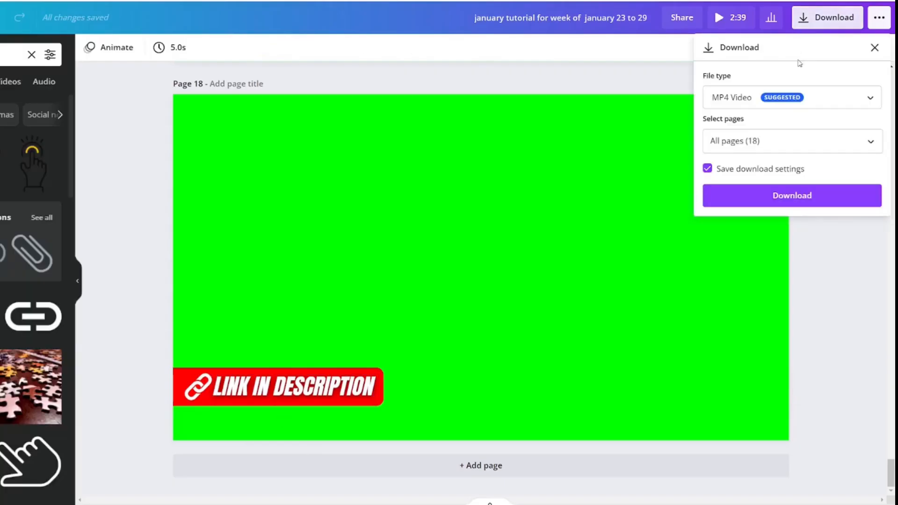
click(770, 140)
click(772, 173)
scroll(778, 252, down, 10)
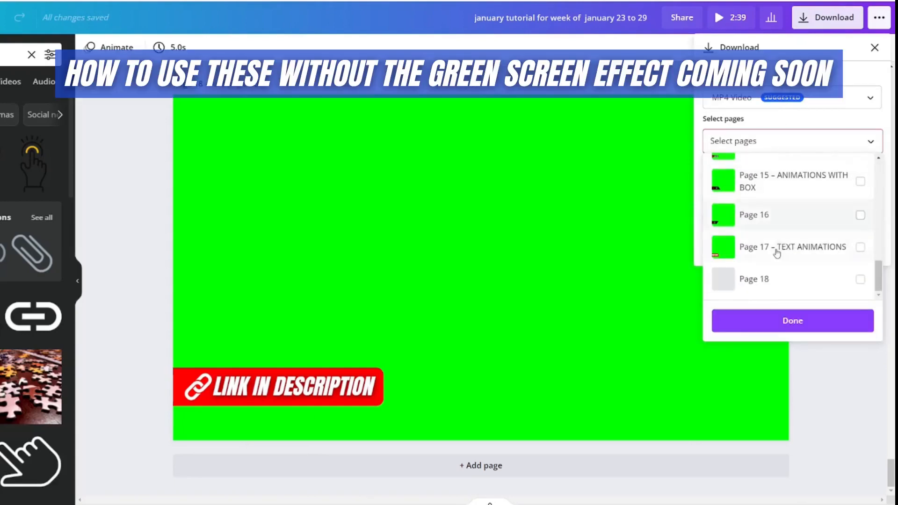
click(772, 283)
click(788, 323)
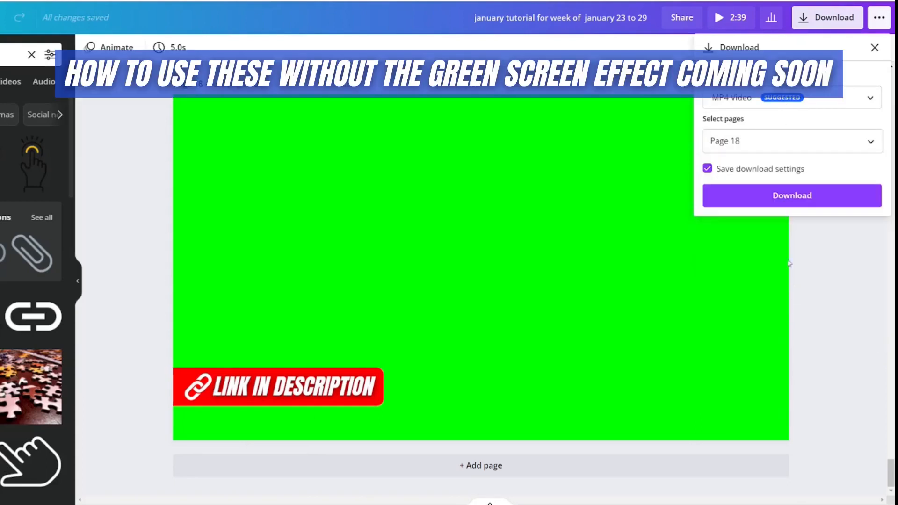
click(779, 198)
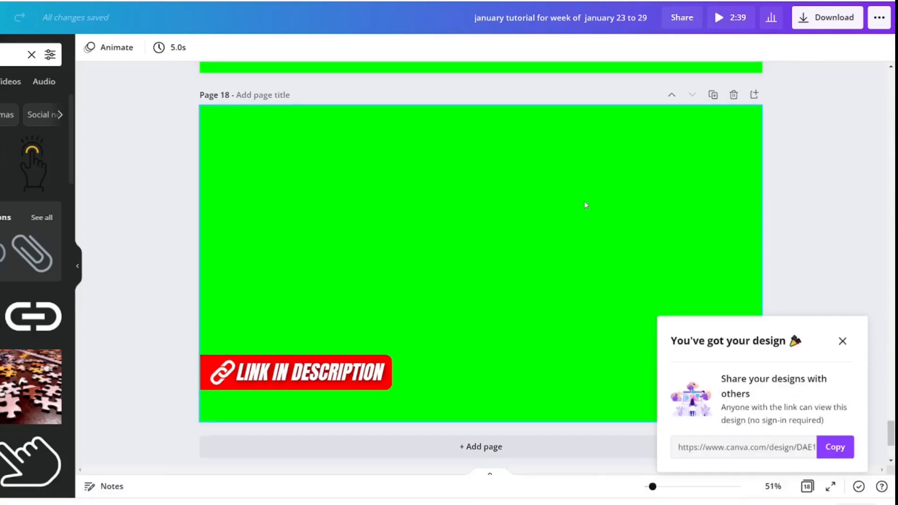
click(843, 342)
click(888, 504)
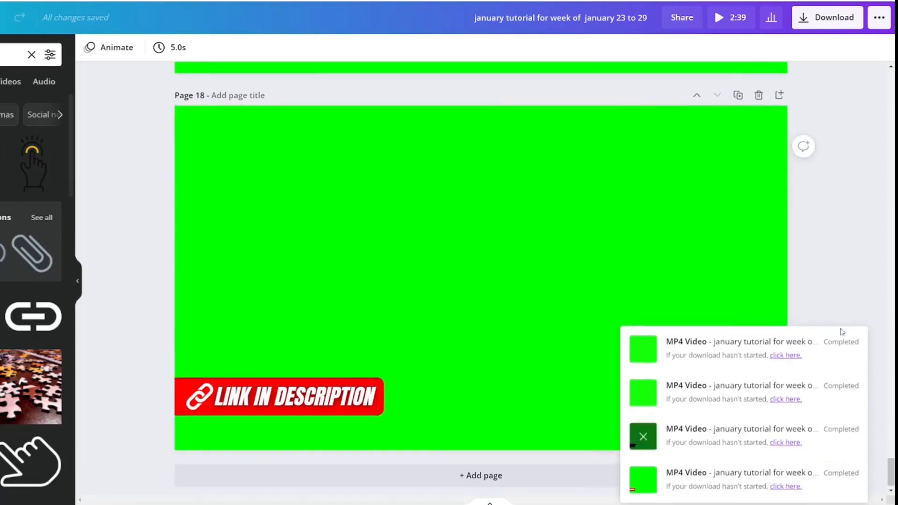
click(850, 281)
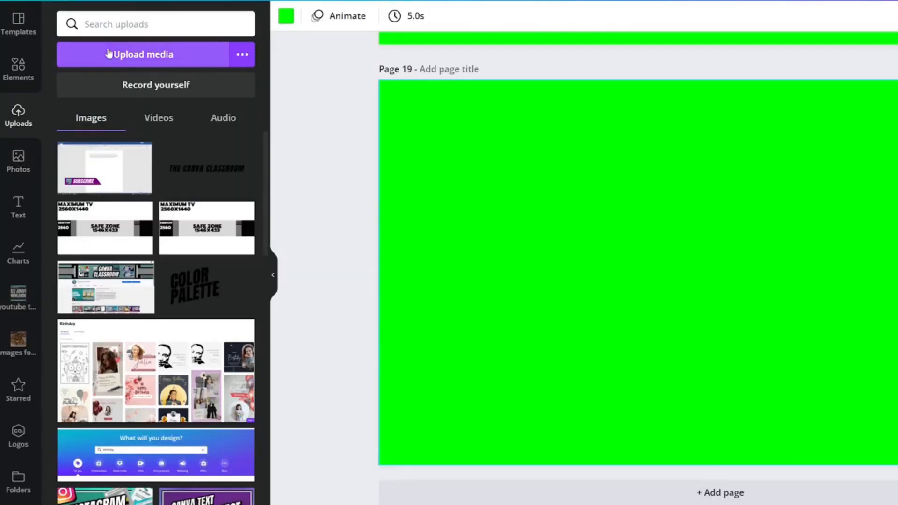
click(116, 61)
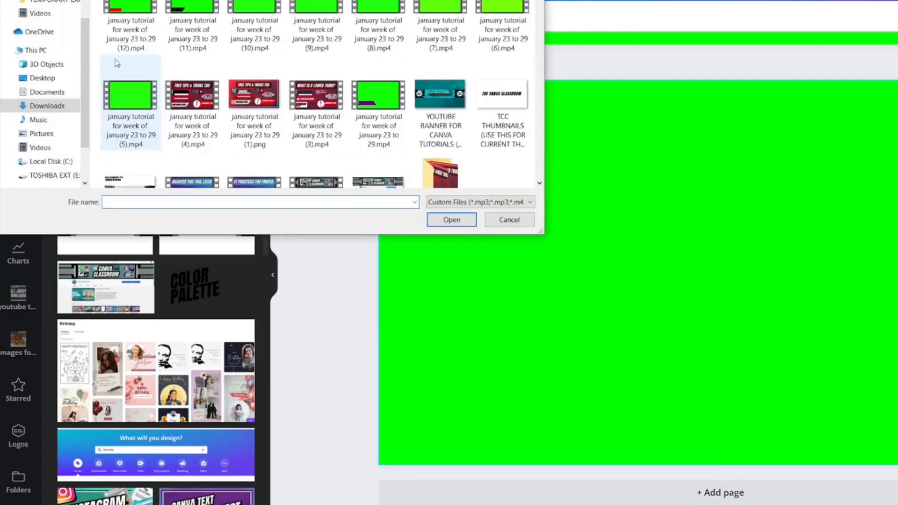
scroll(300, 128, down, 7)
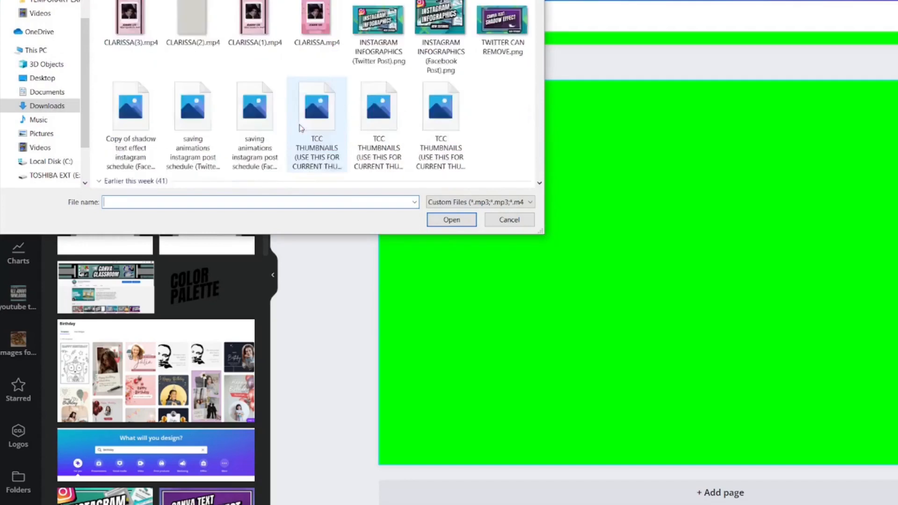
scroll(300, 128, up, 5)
click(523, 226)
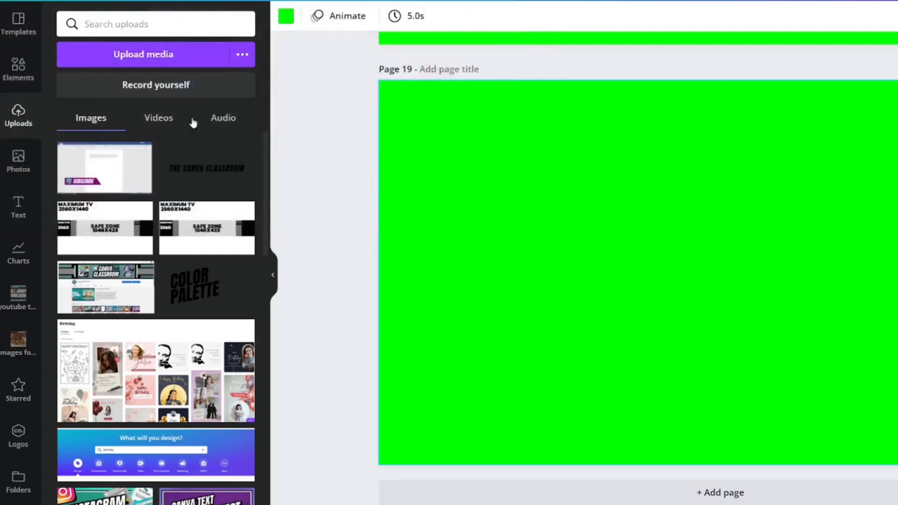
Add the 11-second blue-bars clip from the "link" video results to page 19 and make it the page background.
click(18, 68)
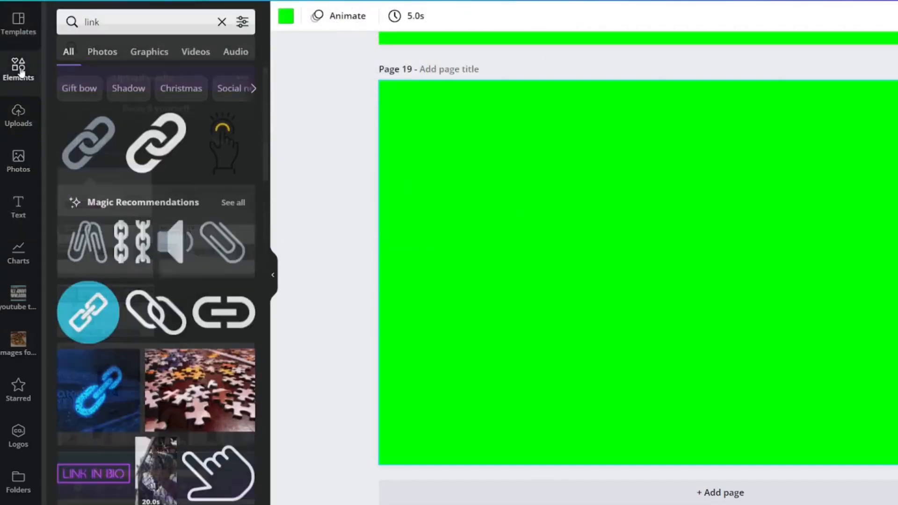
click(190, 59)
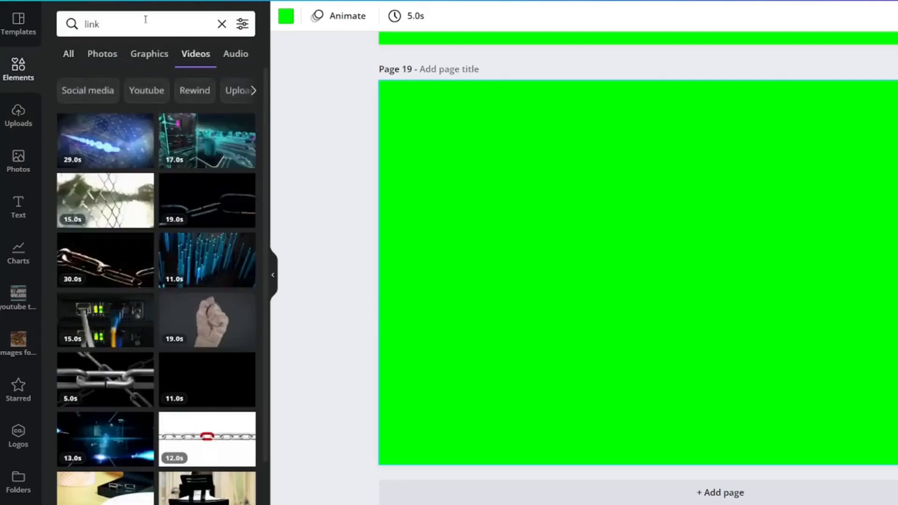
click(146, 19)
click(211, 256)
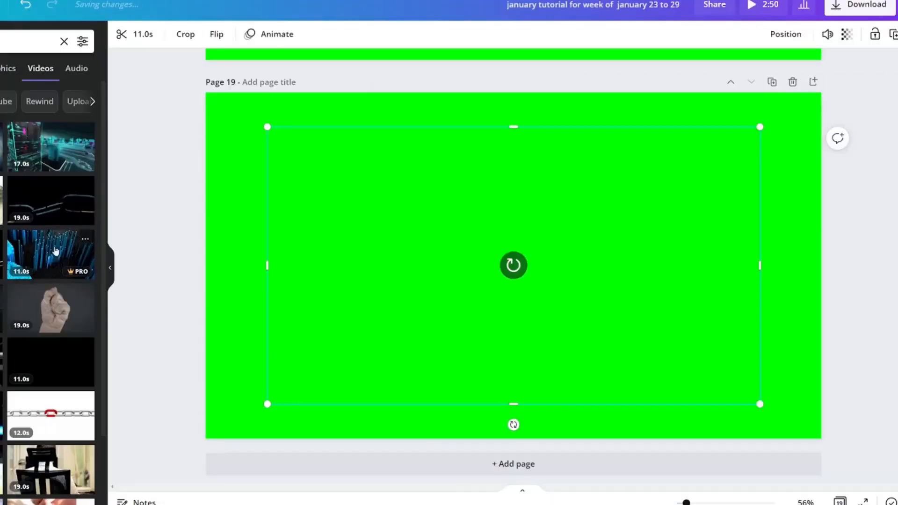
right_click(424, 279)
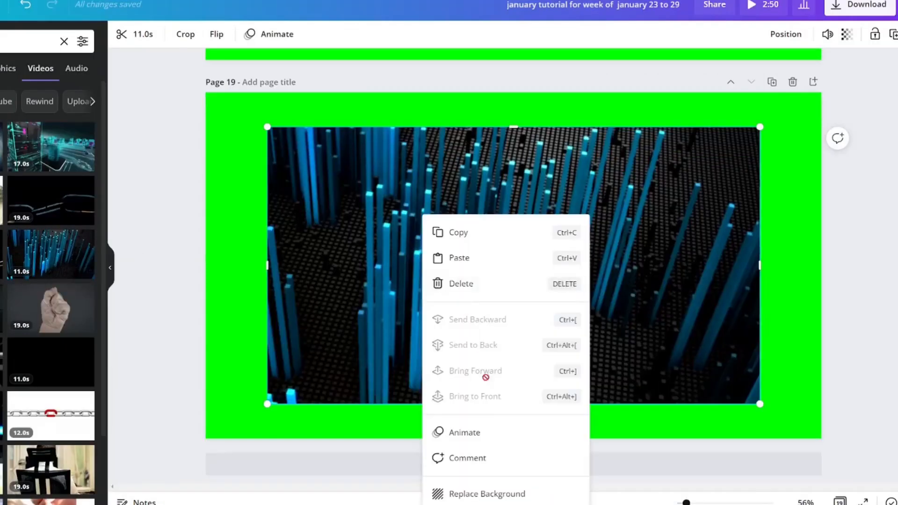
click(482, 495)
Try to paste page 18's LINK IN DESCRIPTION elements onto page 19, and delete the teal rectangle pasted instead.
scroll(496, 212, up, 4)
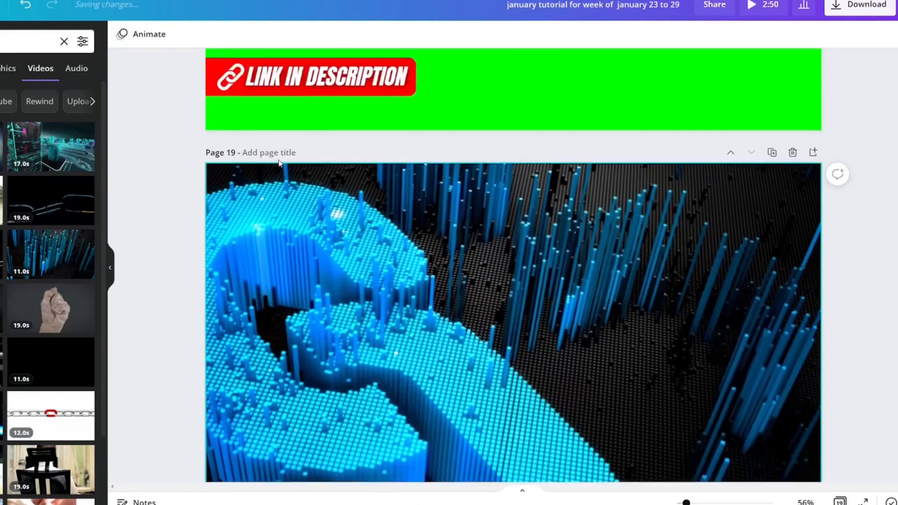
drag(501, 194, 110, 120)
scroll(309, 205, down, 4)
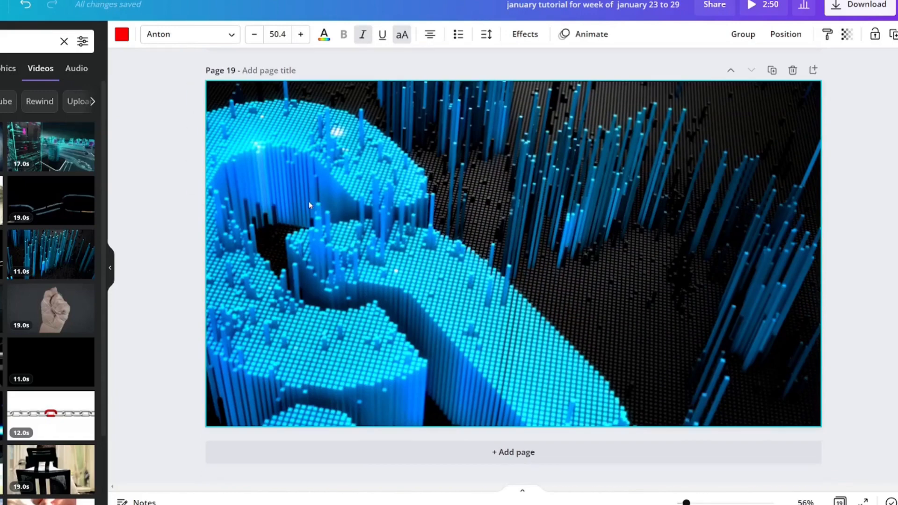
key(ctrl+v)
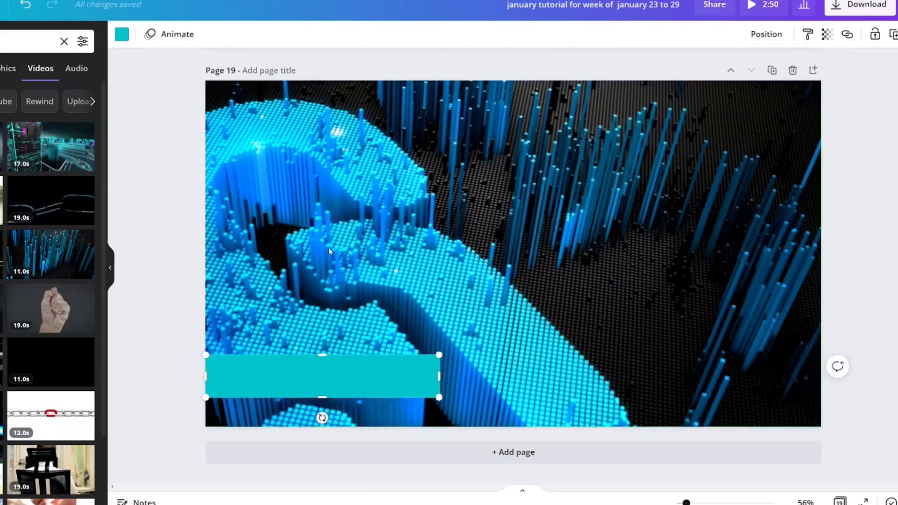
click(328, 248)
click(318, 382)
key(Delete)
Copy the red bar, chain link icon and LINK IN DESCRIPTION text from page 18 and paste them onto page 19.
scroll(473, 189, up, 5)
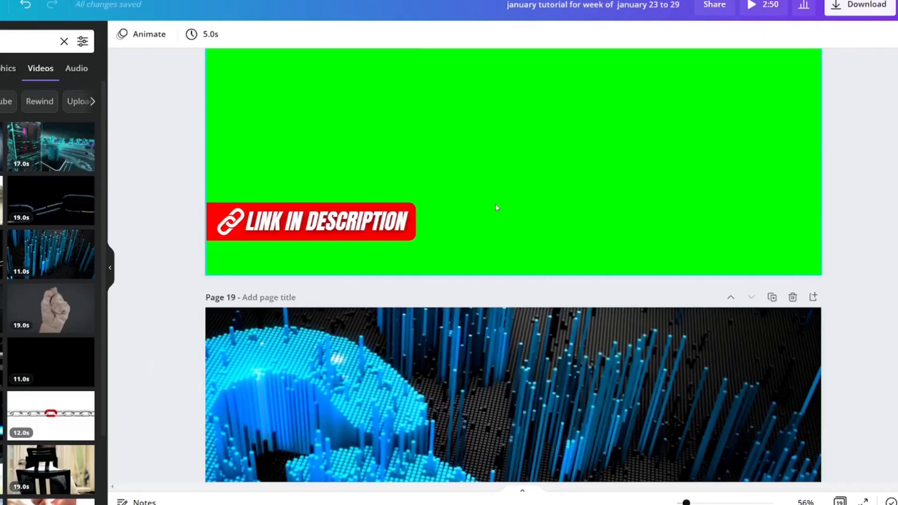
click(506, 228)
drag(537, 235, 133, 186)
right_click(278, 224)
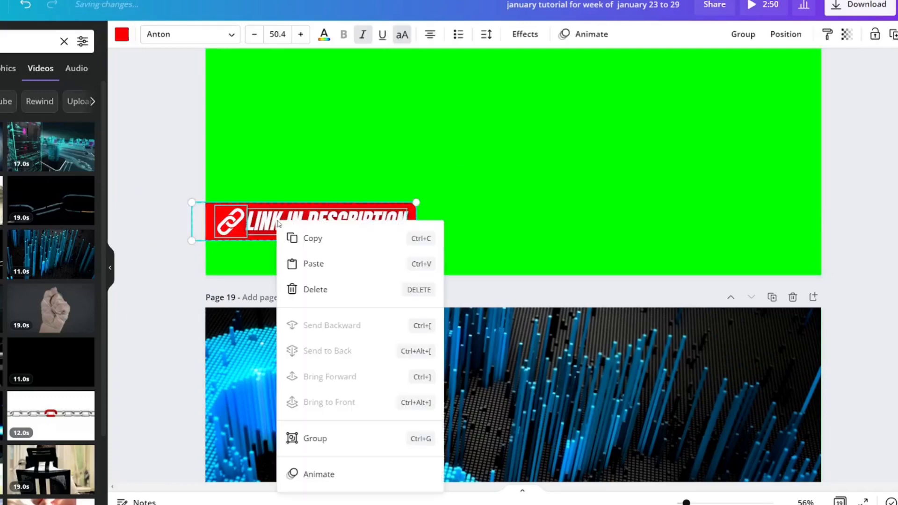
click(298, 234)
scroll(304, 244, down, 5)
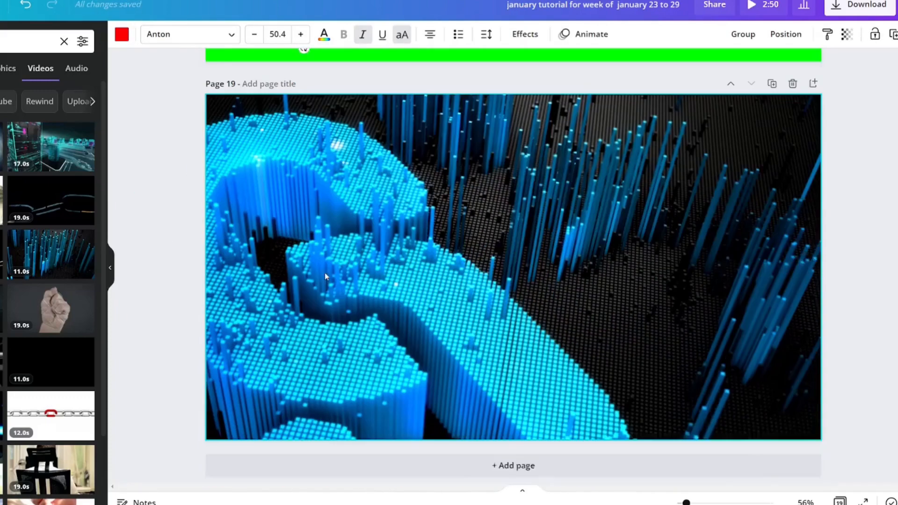
click(330, 278)
key(ctrl+v)
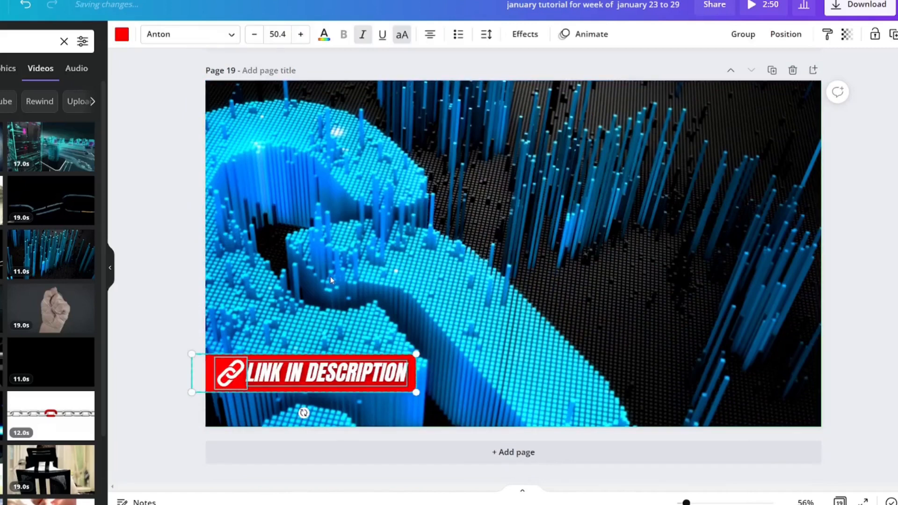
click(372, 290)
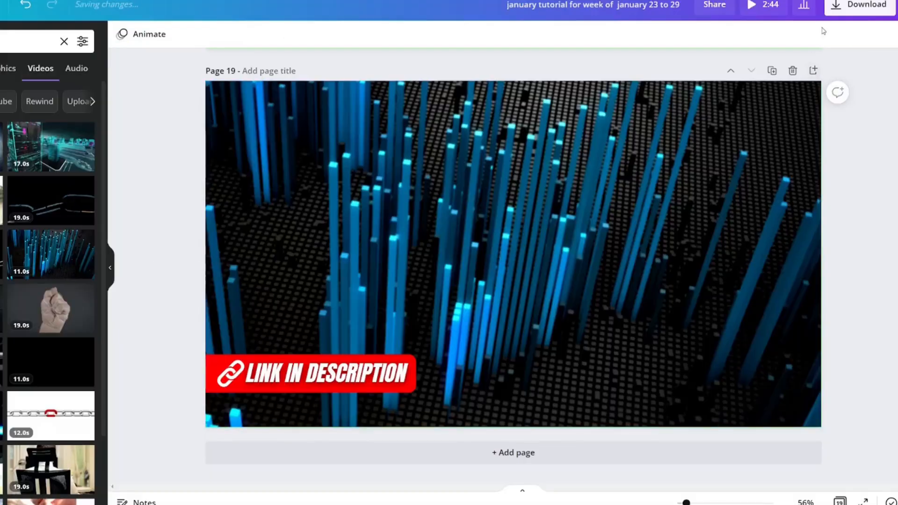
Open the download options for the design.
click(833, 14)
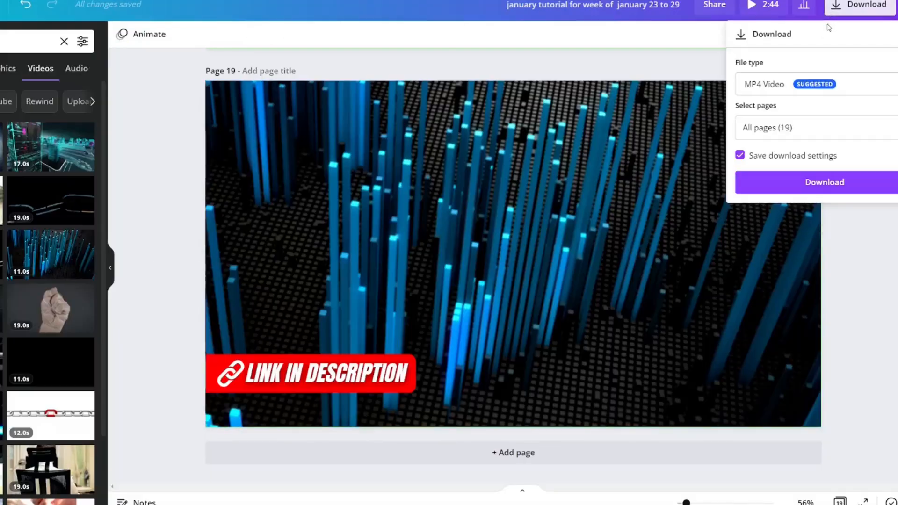
click(173, 182)
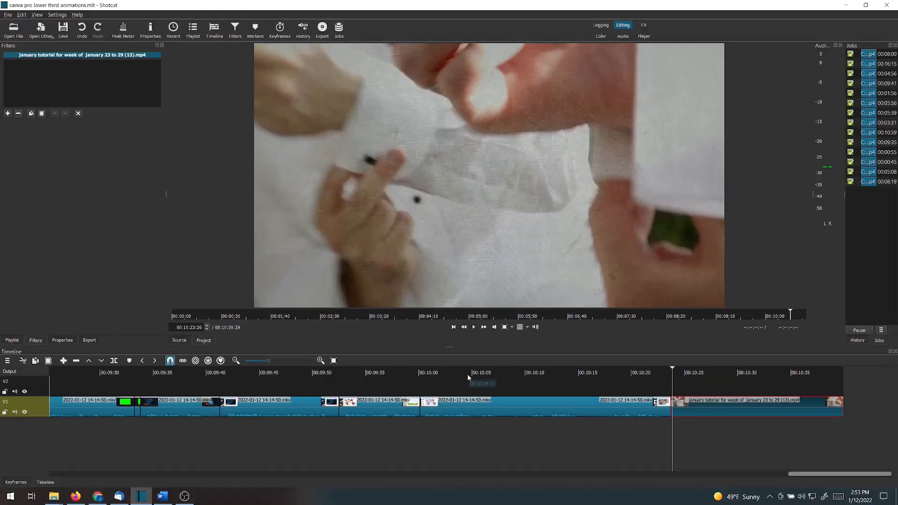
Move the playhead in the Shotcut timeline back to about 00:10:04.
click(469, 377)
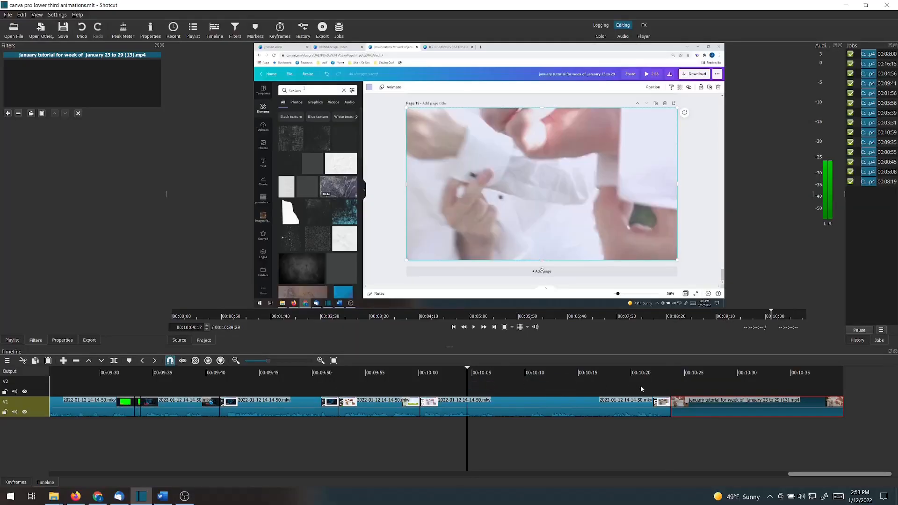
Move the playhead to the start of the hands footage and open january tutorial for week of january 23 to 29 (10).mp4.
click(679, 392)
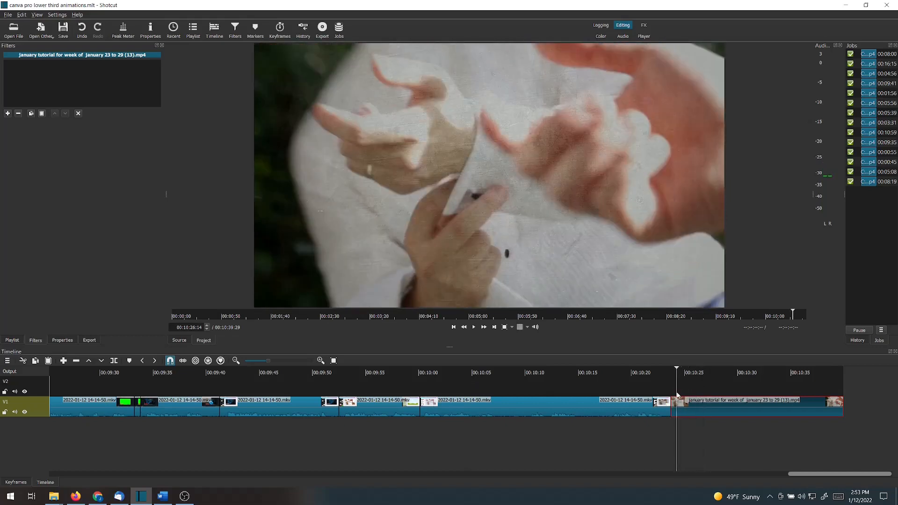
click(677, 394)
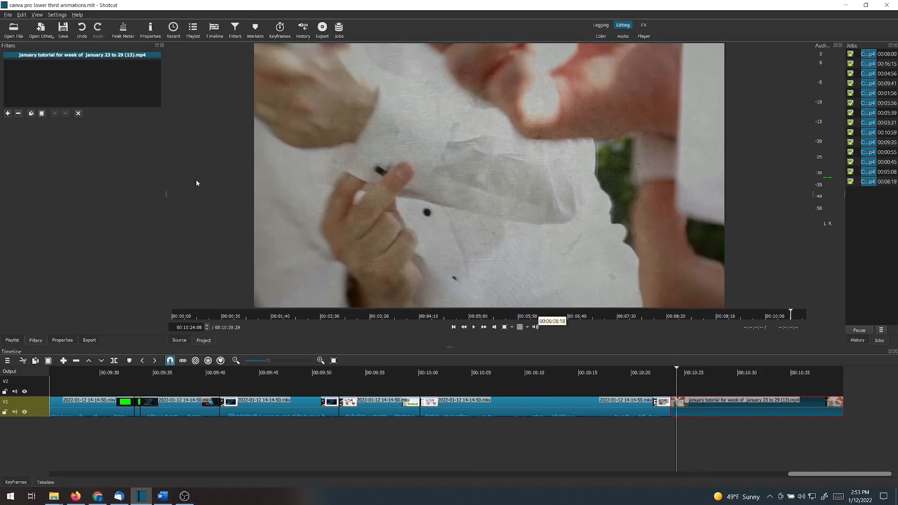
click(13, 29)
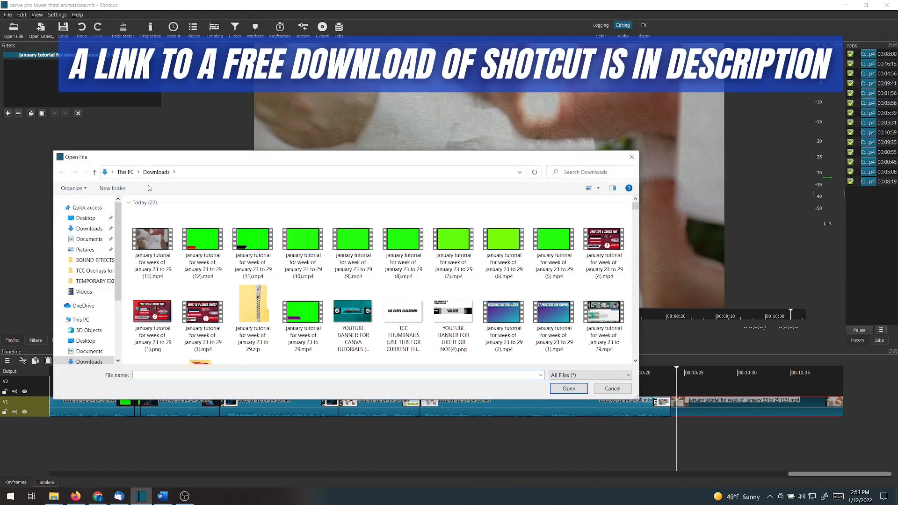
double_click(297, 250)
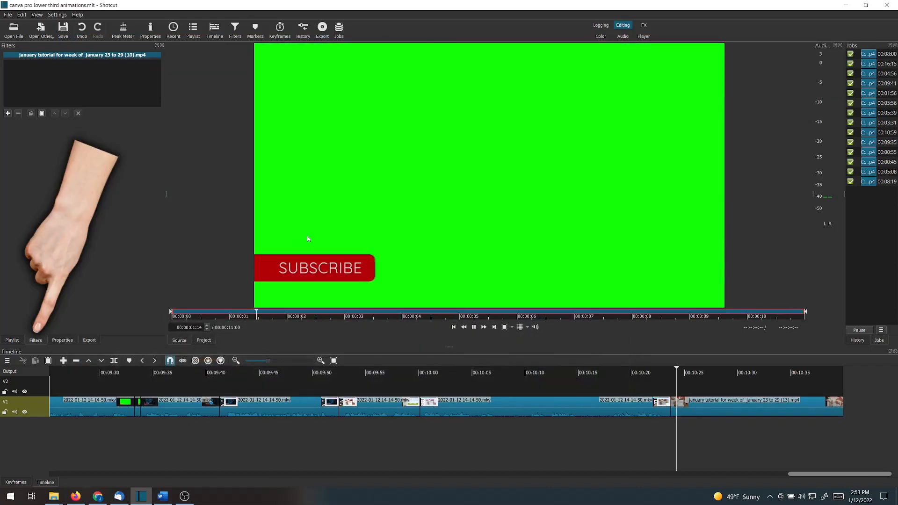
Apply the Chroma Key: Simple filter to the green-screen subscribe clip on track V2 and play back the overlay.
click(7, 114)
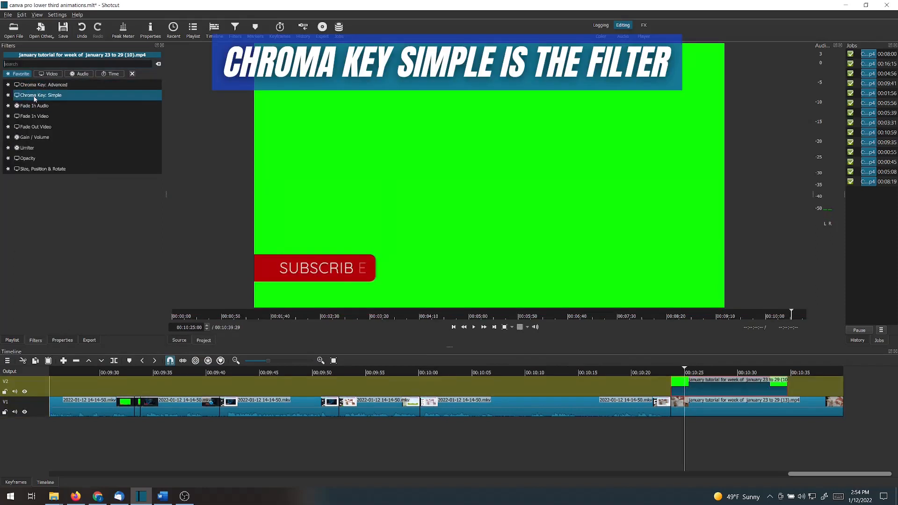
click(42, 95)
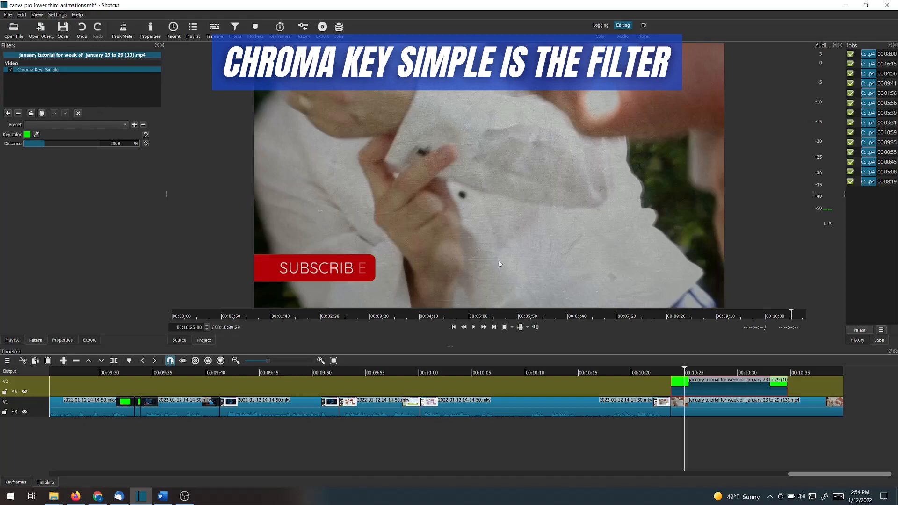
click(669, 376)
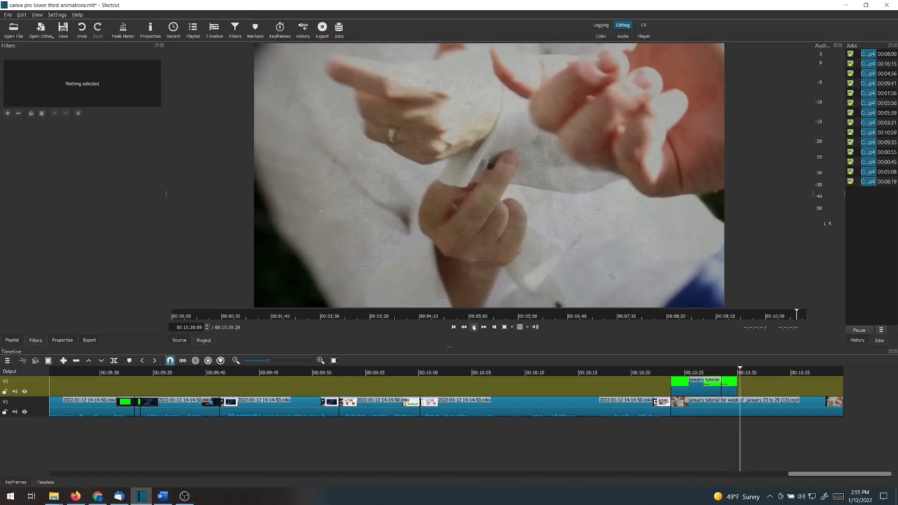
click(473, 328)
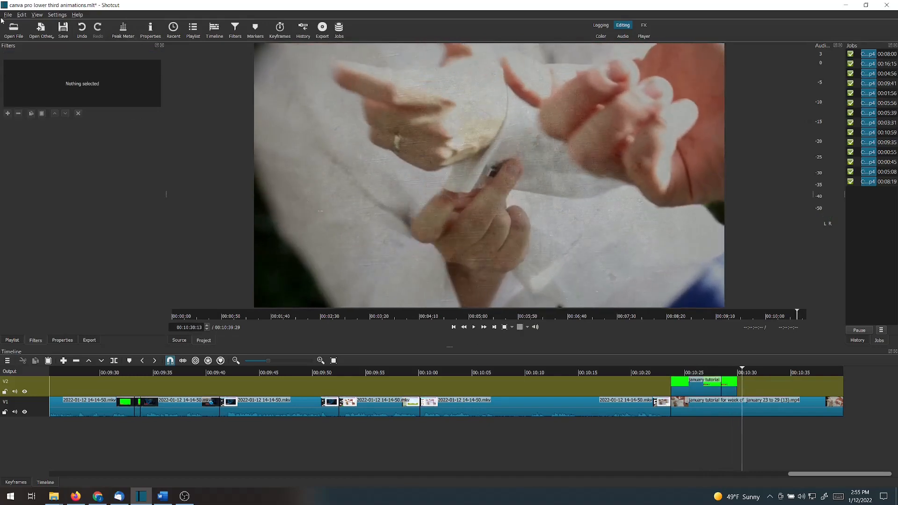
Open january tutorial for week of january 23 to 29 (11).mp4 and apply the Chroma Key: Simple filter to it.
click(8, 30)
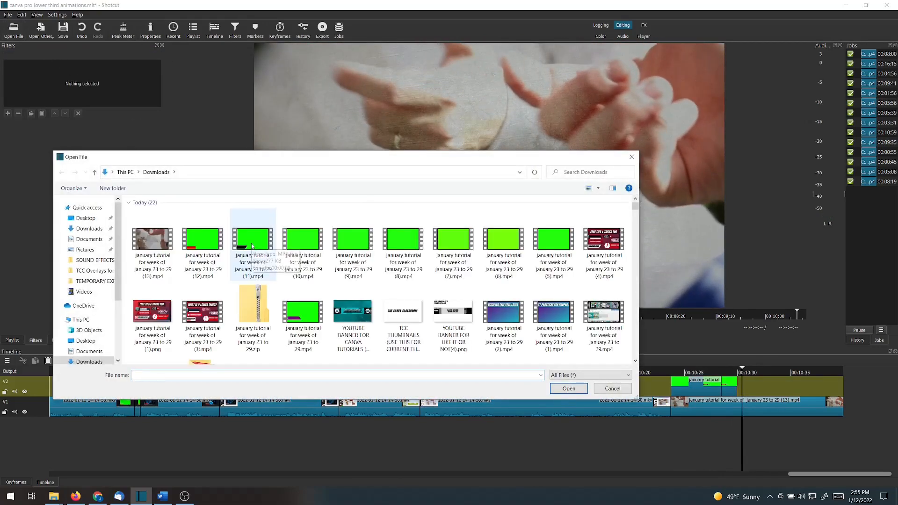
click(255, 242)
double_click(255, 243)
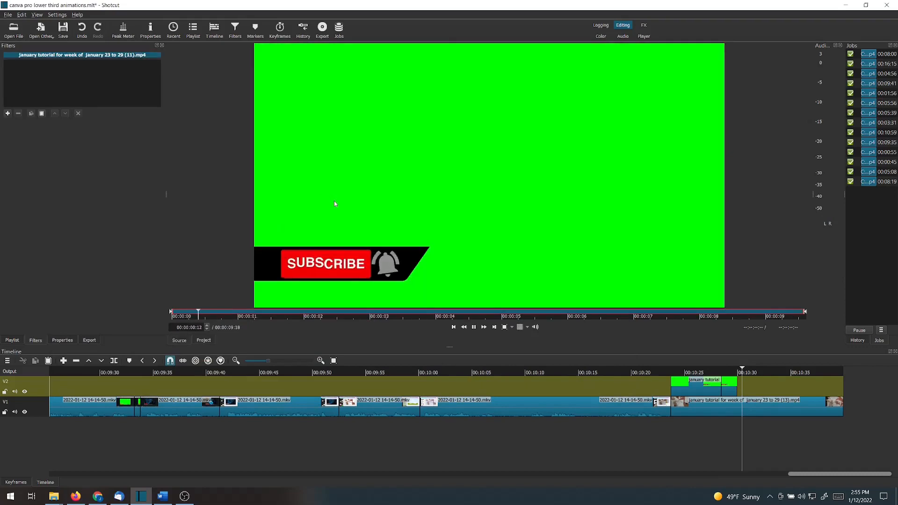
click(8, 114)
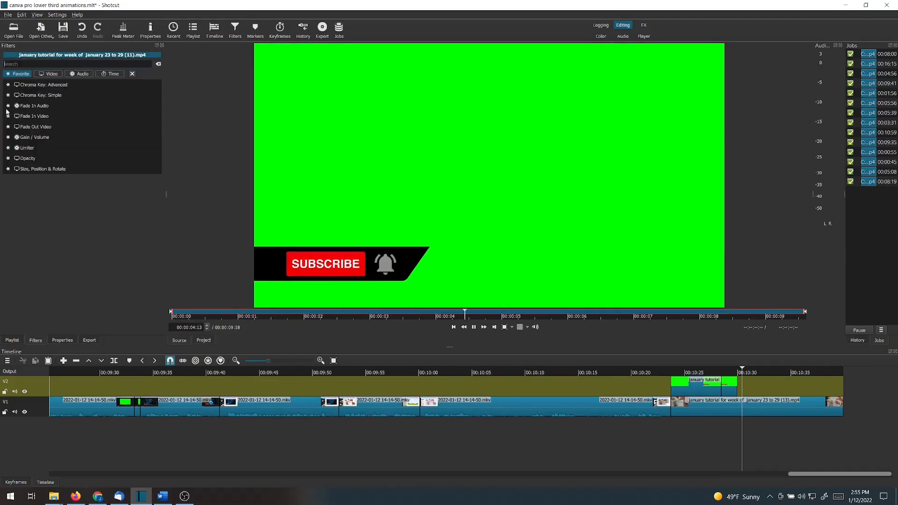
click(26, 96)
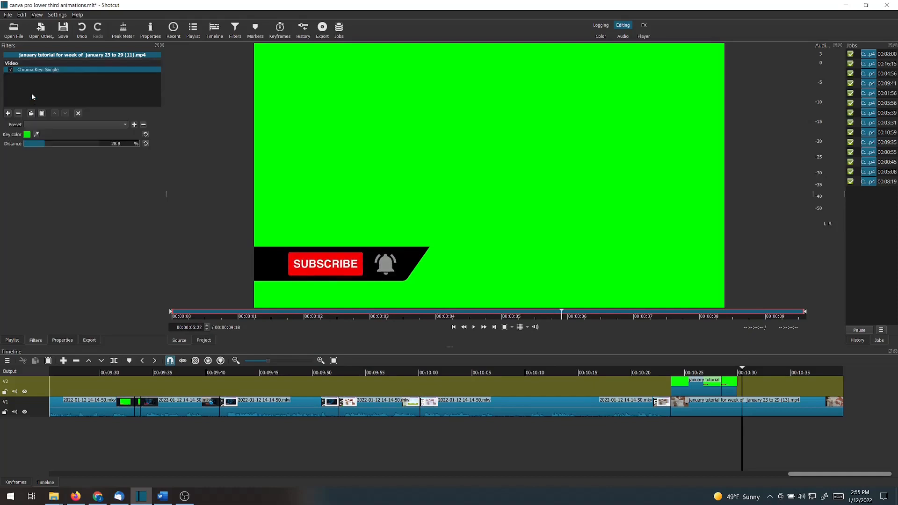
Place the keyed subscribe-and-bell clip on track V2 directly after the first overlay and play it back.
drag(738, 377, 737, 382)
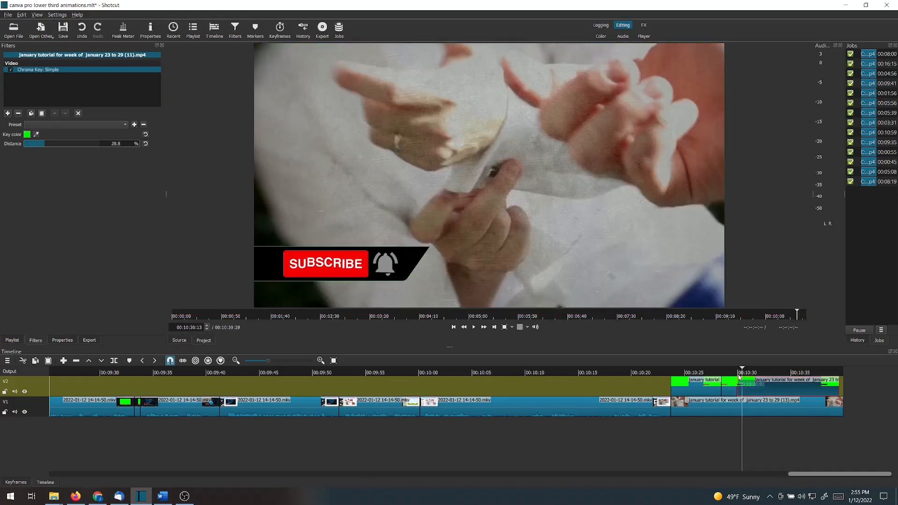
click(732, 371)
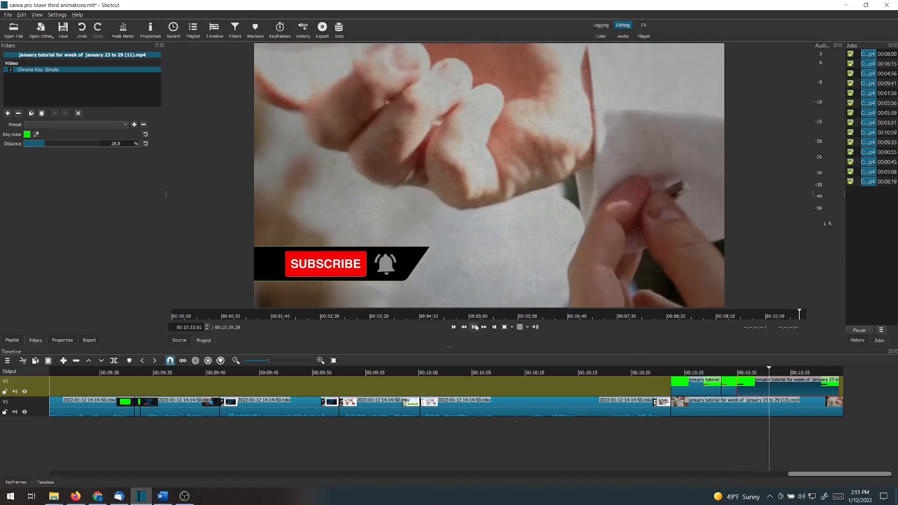
click(474, 327)
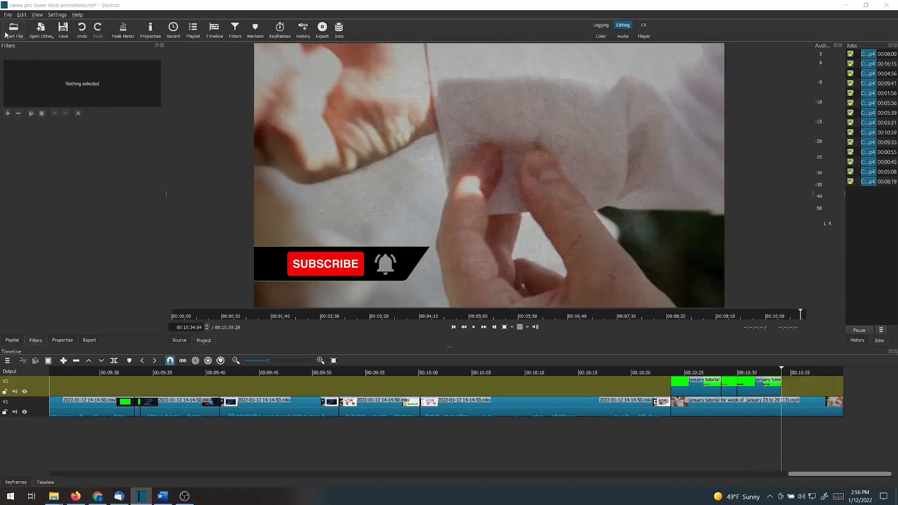
Open january tutorial for week of january 23 to 29 (12).mp4 and apply the Chroma Key: Simple filter to it.
click(5, 34)
click(211, 250)
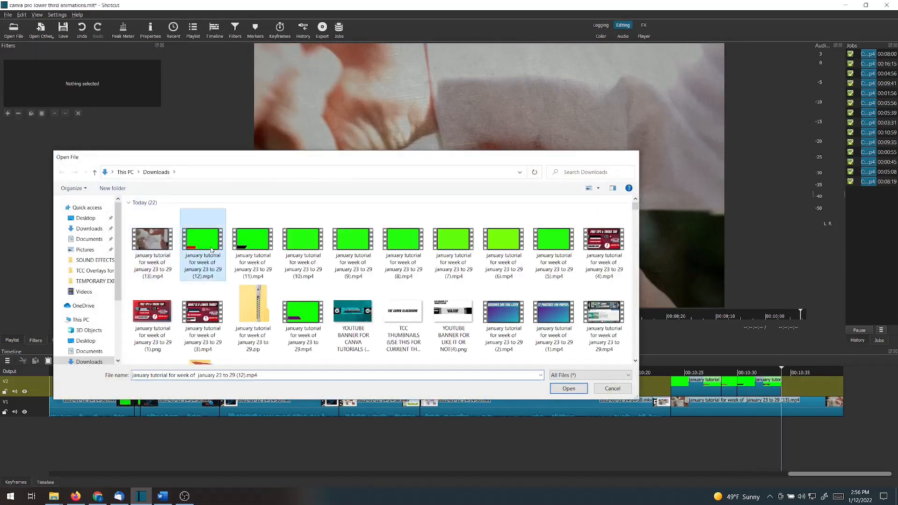
double_click(212, 250)
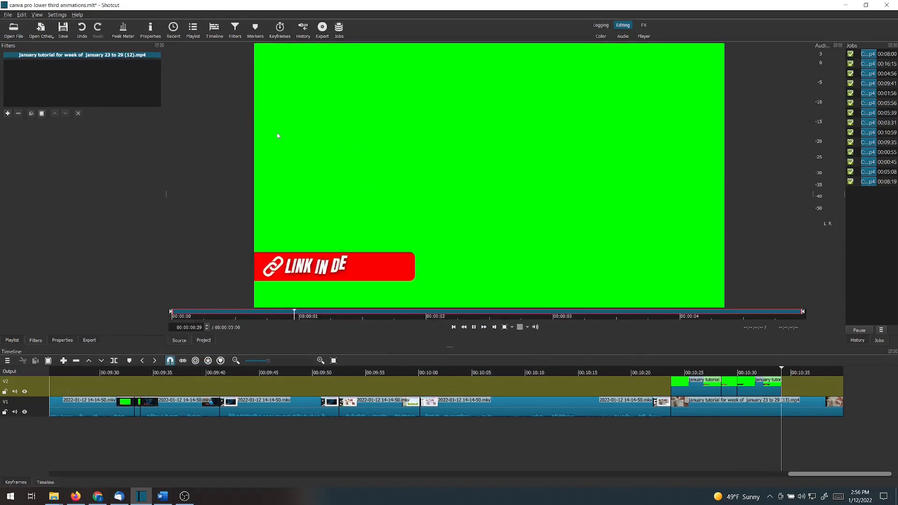
click(8, 113)
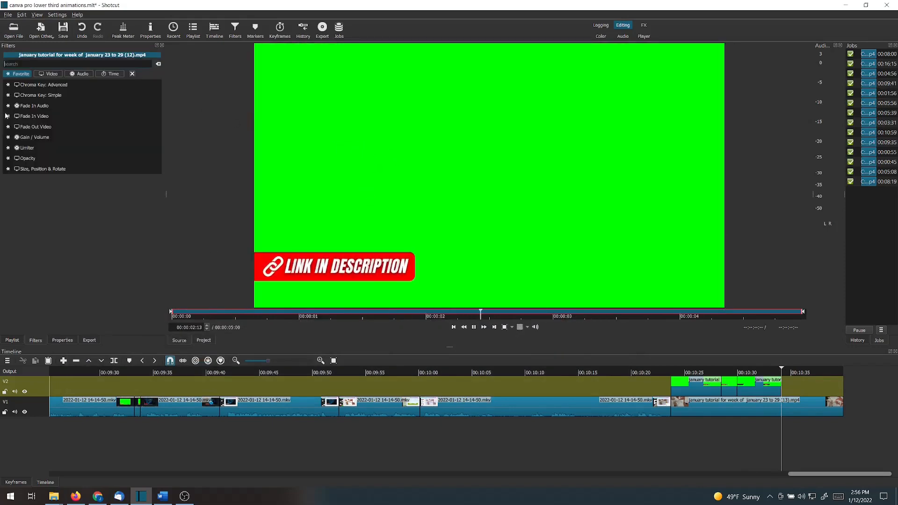
click(34, 97)
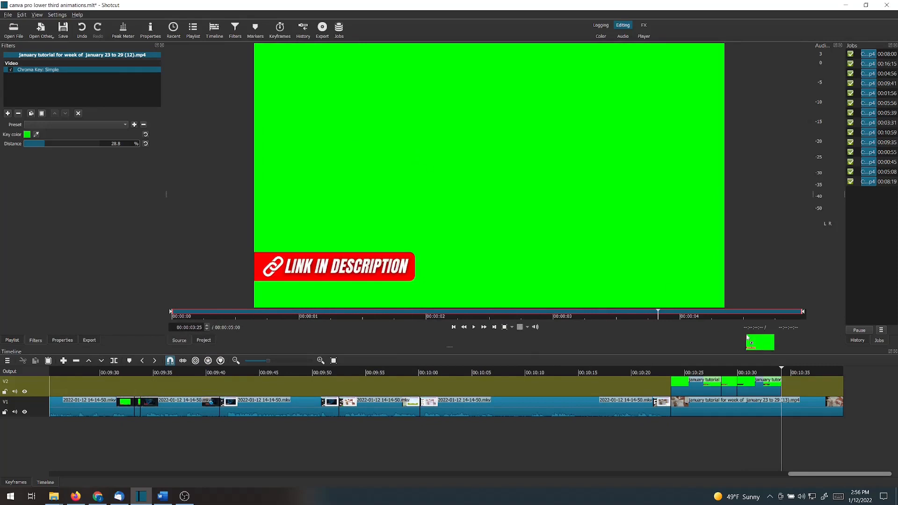
Place the keyed LINK IN DESCRIPTION clip at the end of the overlays on track V2 and review it over the footage.
drag(747, 337, 732, 388)
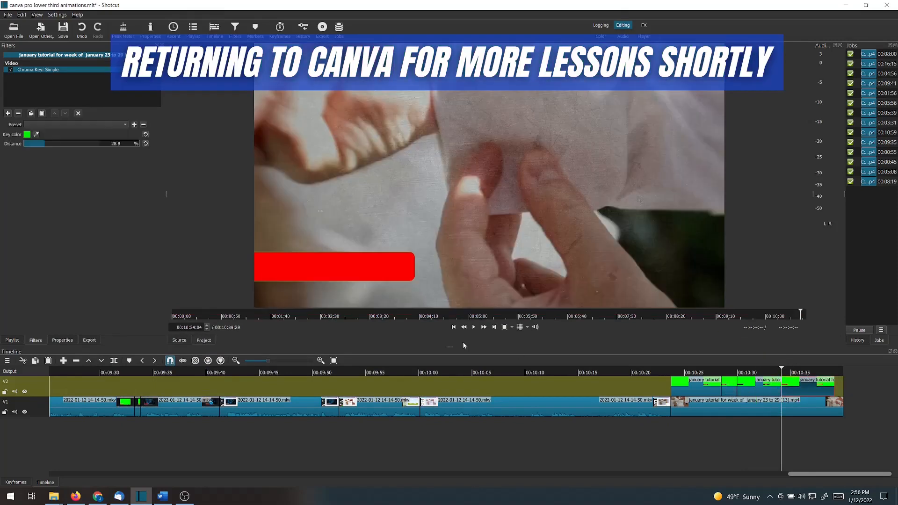
click(474, 327)
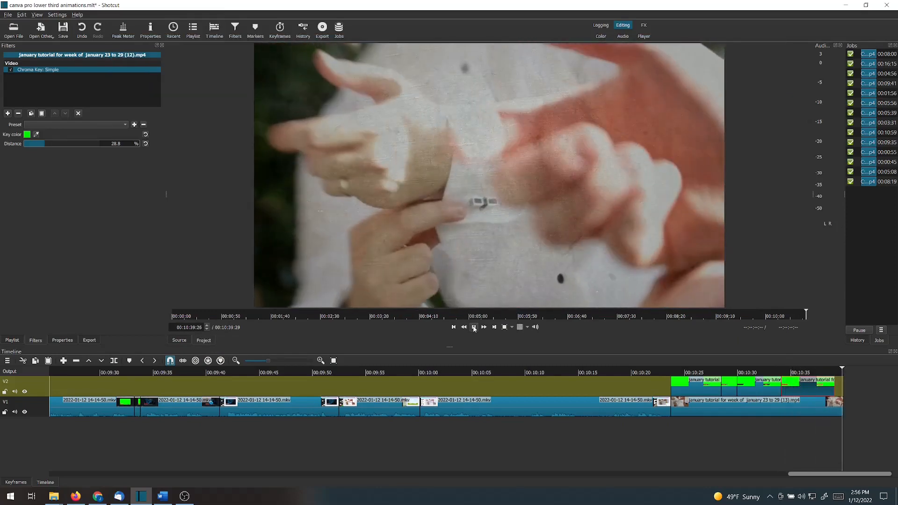
click(785, 381)
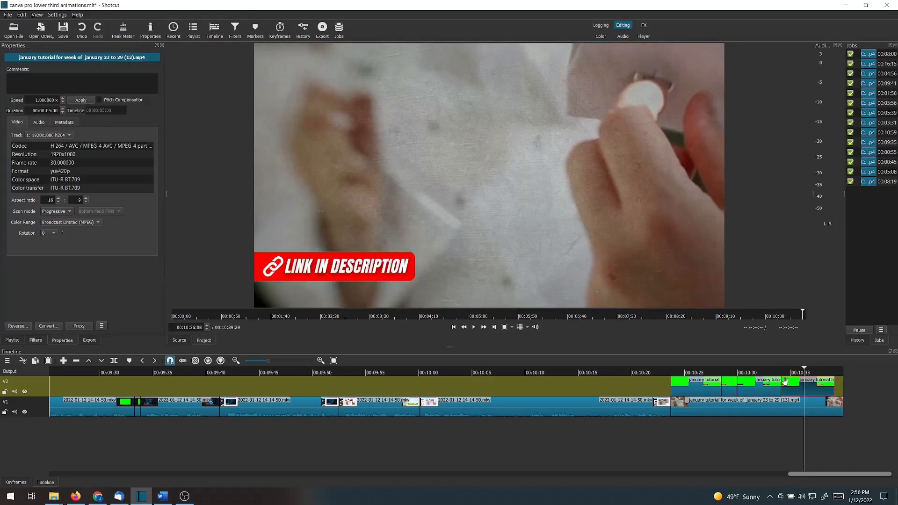
click(753, 386)
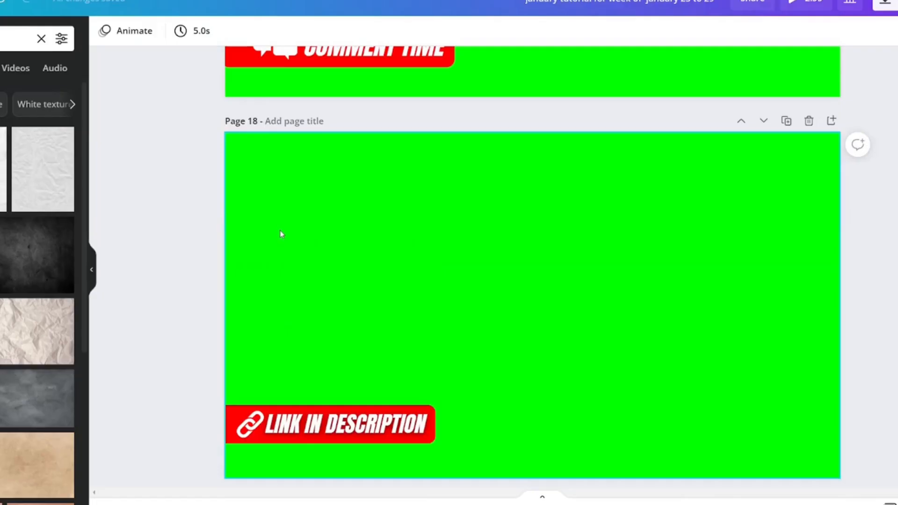
Switch to Canva and set the timing of page 18, the LINK IN DESCRIPTION page, to 10.0 seconds.
click(280, 230)
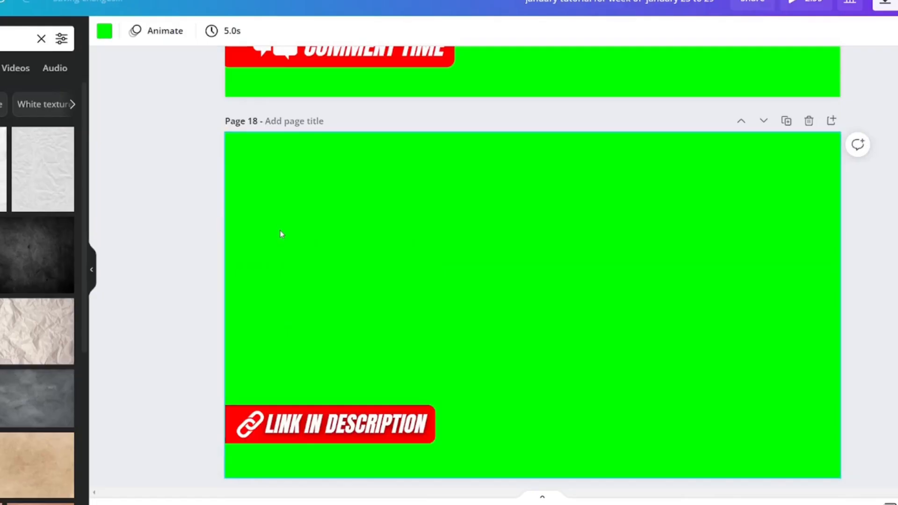
click(224, 32)
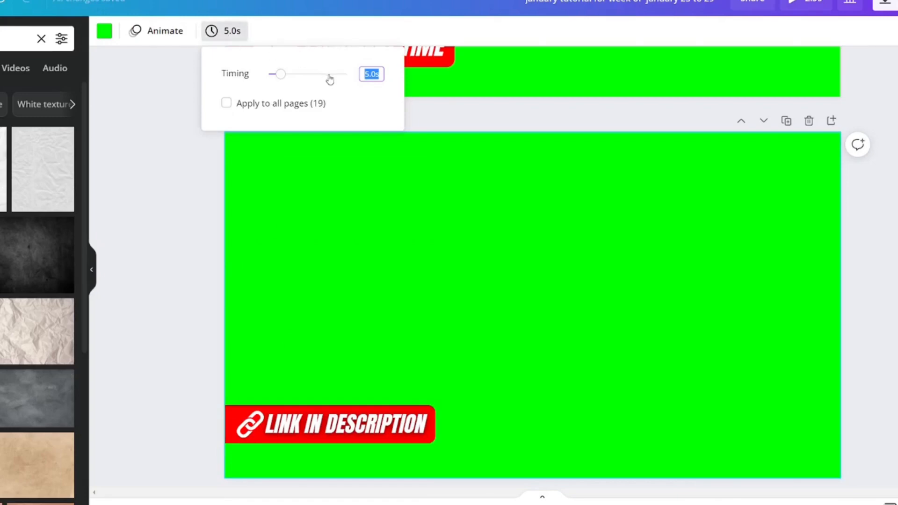
key(Return)
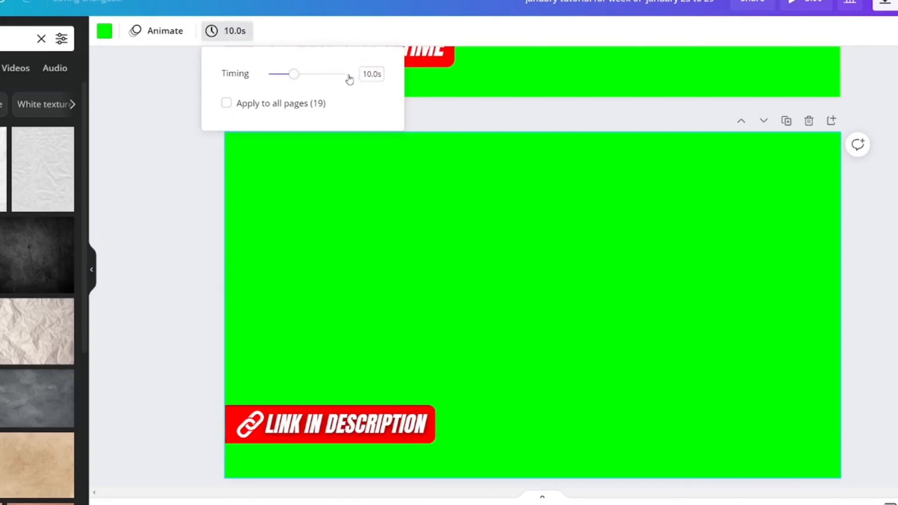
click(433, 262)
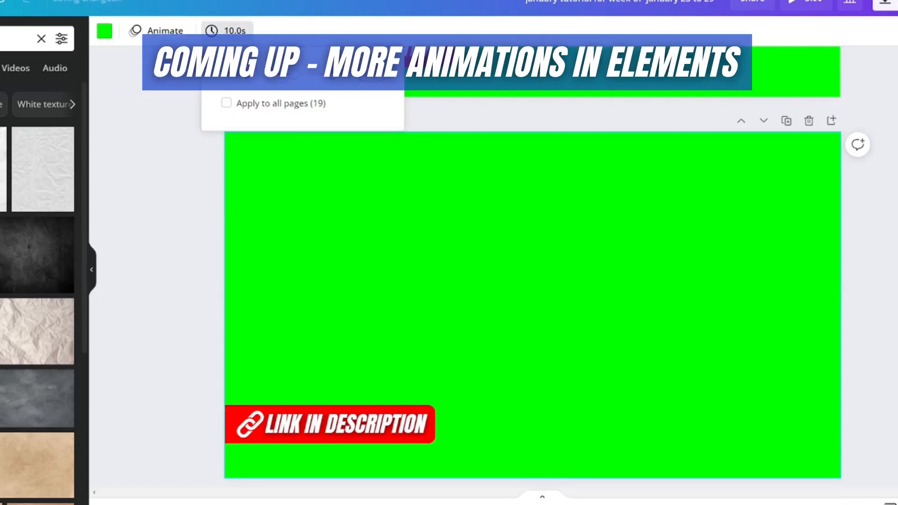
click(390, 252)
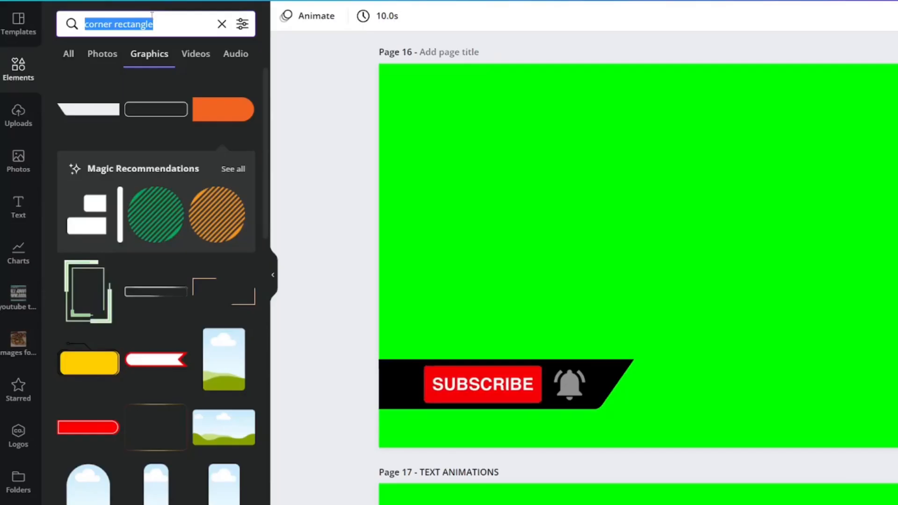
Replace the Elements graphics search term with "lower third" and run the search.
key(BackSpace)
text(lower third)
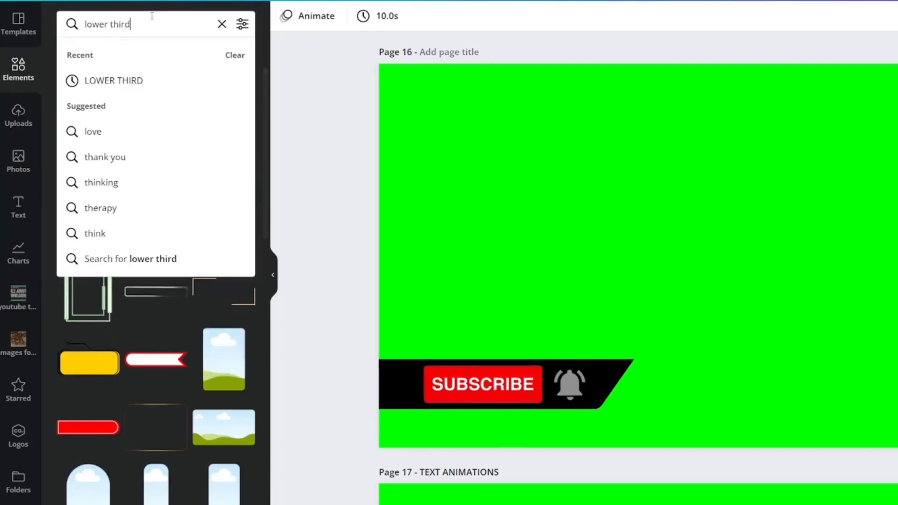
key(Return)
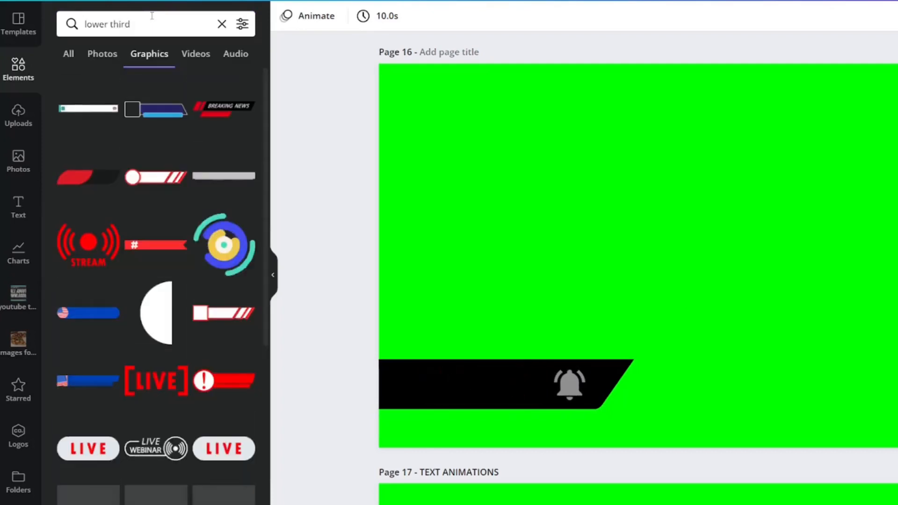
Add the BREAKING NEWS and COMING SOON megaphone graphics to page 16, positioning COMING SOON below BREAKING NEWS.
click(220, 106)
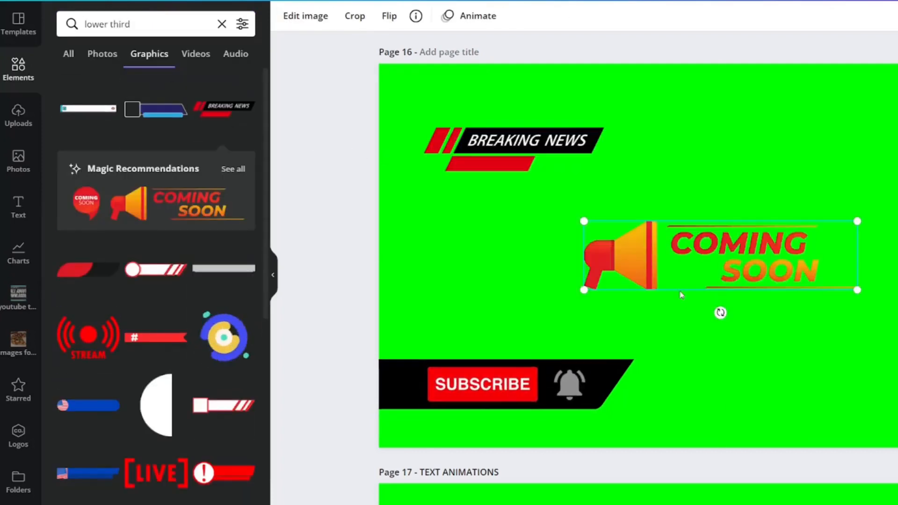
drag(709, 276, 545, 250)
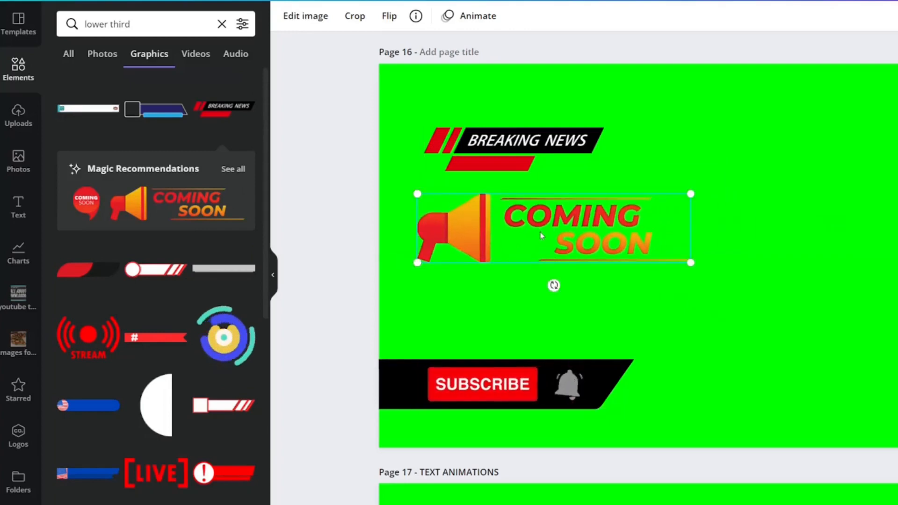